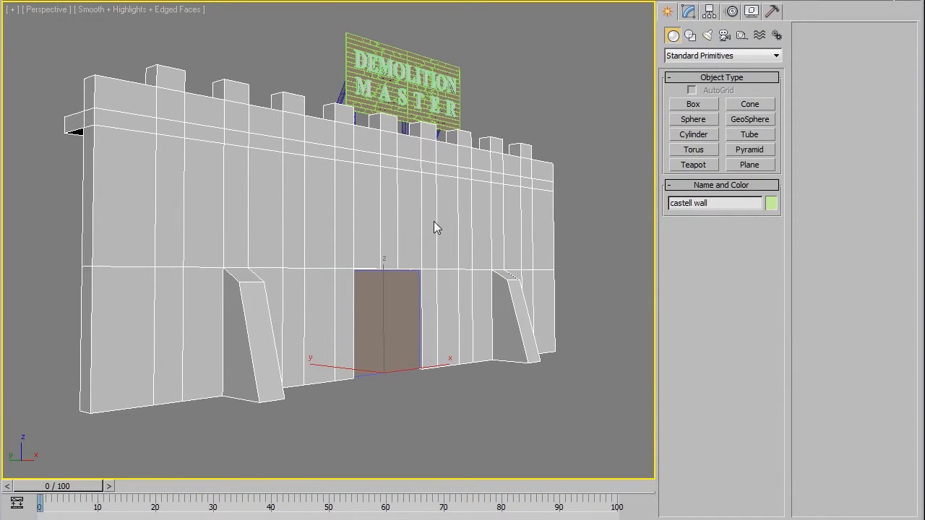
- Merge all objects from Demolition Master 1.01.max, applying the choice to all duplicates
mouse_move(434, 221)
alt+middle_down()
mouse_move(304, 225)
mouse_move(429, 225)
mouse_move(163, 99)
alt+middle_up()
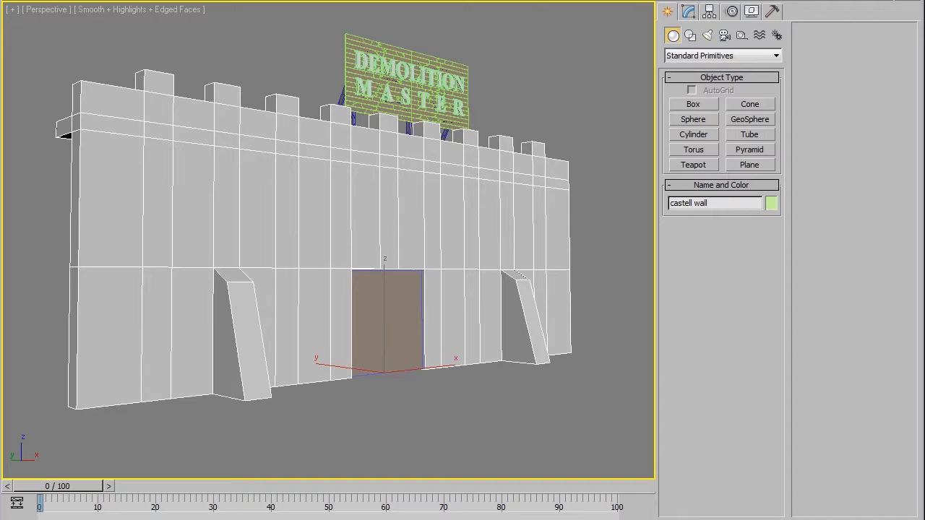
key(alt+f)
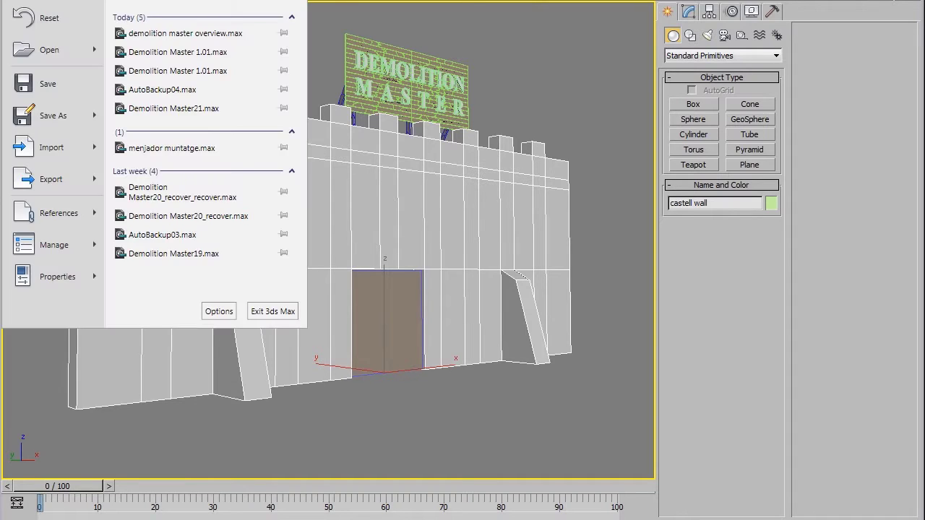
click(220, 83)
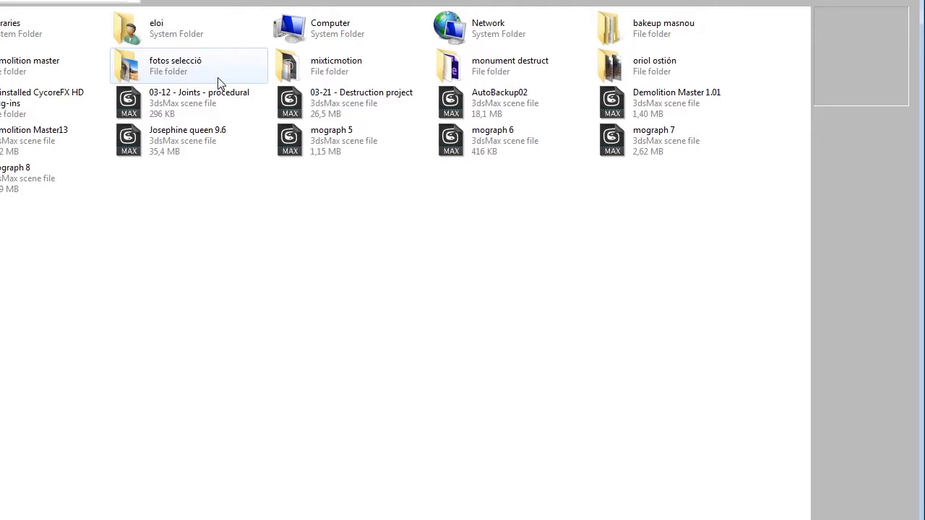
double_click(679, 107)
click(344, 351)
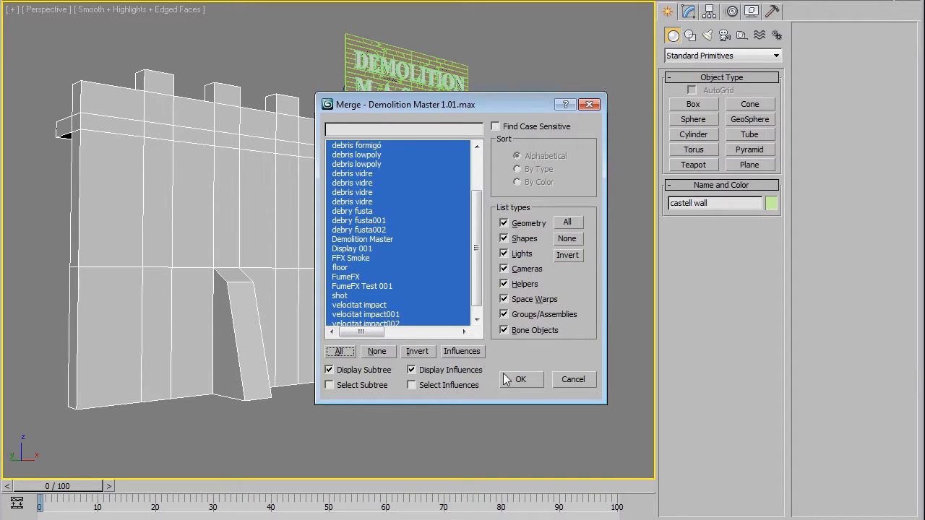
click(515, 377)
click(441, 278)
click(360, 319)
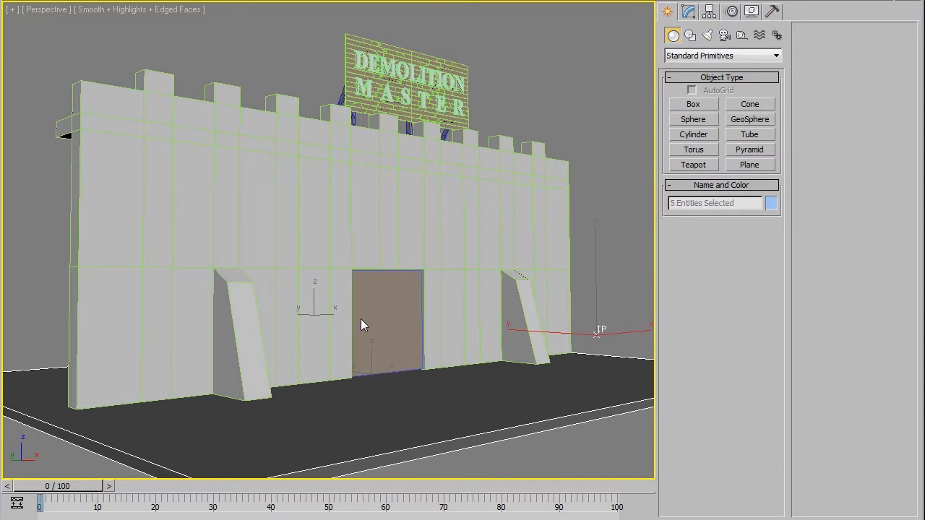
- Zoom out, clear the selection, and select the Demolition Master helper near the wall's right end
alt+middle_drag(361, 319, 374, 322)
scroll(463, 336, down, 5)
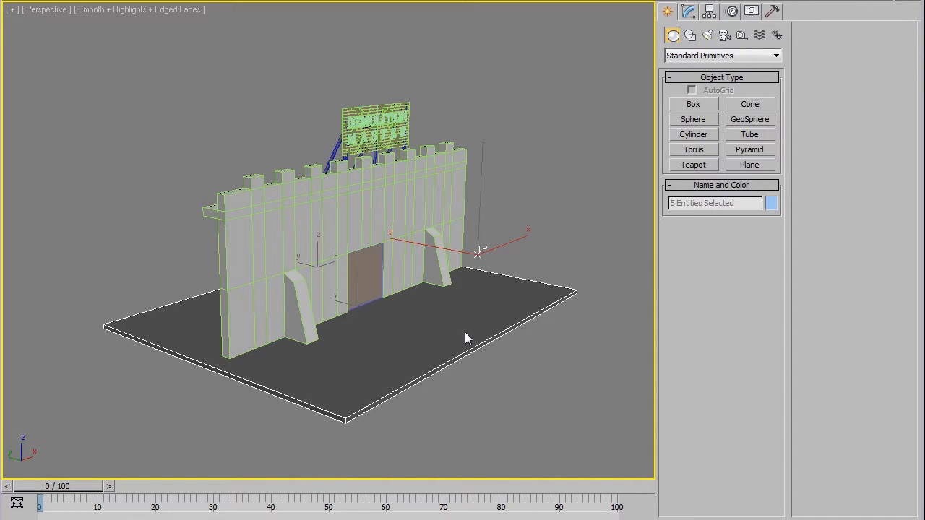
key(ctrl+d)
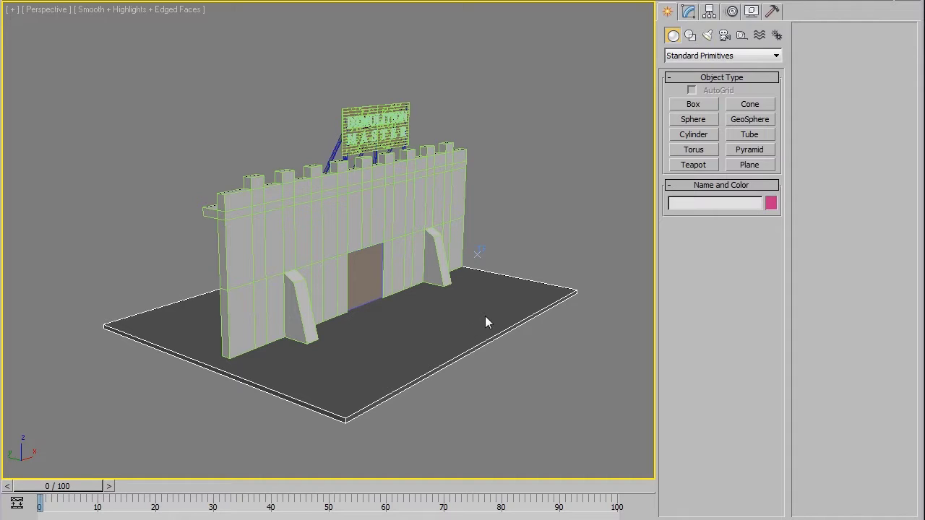
click(525, 286)
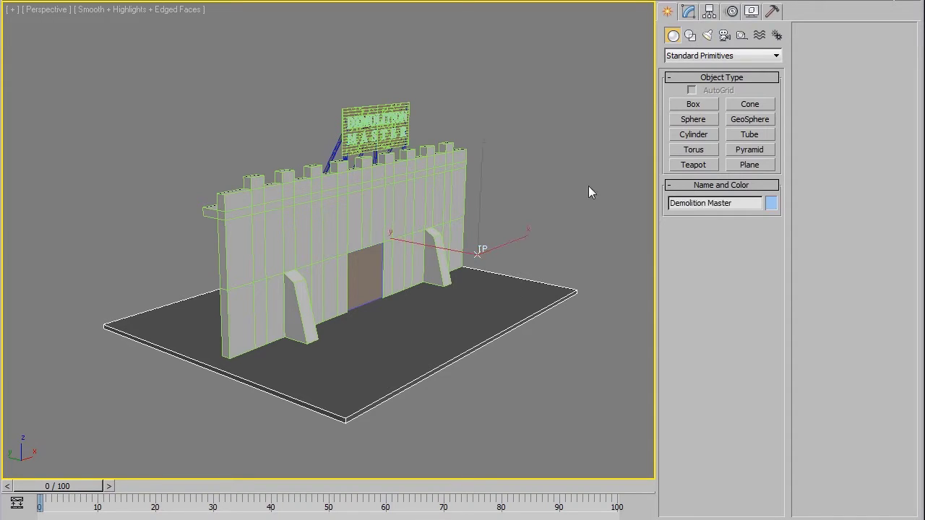
- Select the shot emitter and move it up beside the castle wall
click(688, 12)
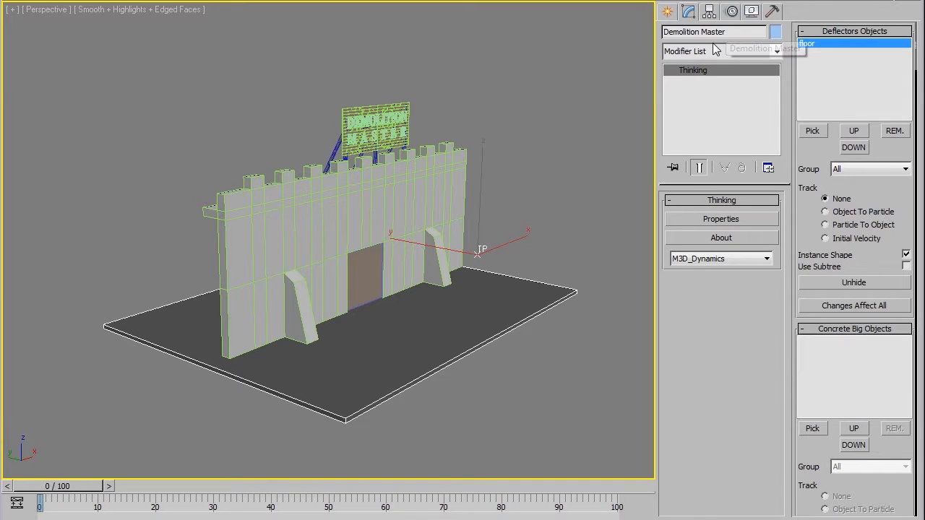
mouse_move(461, 191)
alt+middle_down()
mouse_move(377, 270)
mouse_move(391, 214)
mouse_move(330, 314)
mouse_move(130, 421)
alt+middle_up()
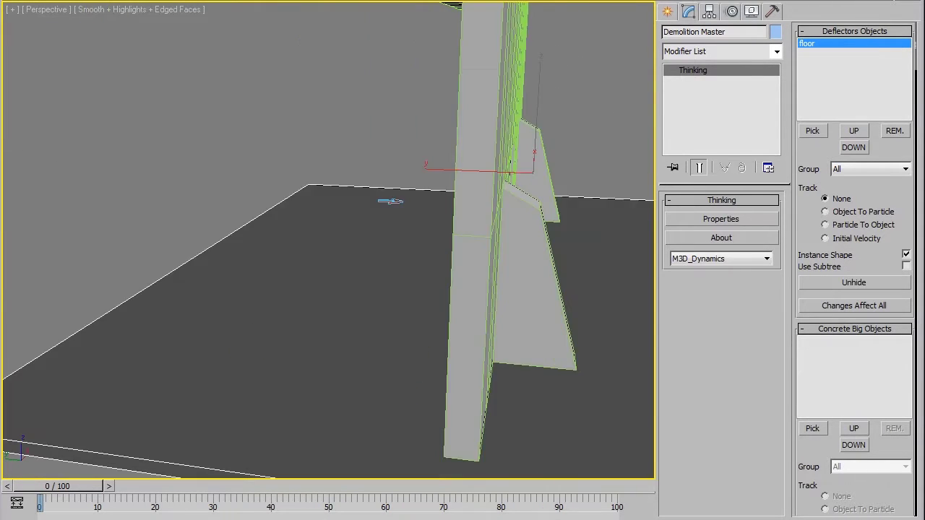
click(388, 202)
mouse_move(378, 232)
alt+middle_down()
mouse_move(478, 275)
mouse_move(465, 340)
mouse_move(429, 345)
alt+middle_up()
key(w)
mouse_move(232, 312)
mouse_down()
mouse_move(325, 225)
mouse_move(497, 185)
mouse_up()
mouse_move(498, 188)
alt+middle_down()
mouse_move(335, 189)
mouse_move(304, 239)
alt+middle_up()
- At frame 4, slide the shot object right and down the wall face, then select castell wall
drag(64, 486, 87, 485)
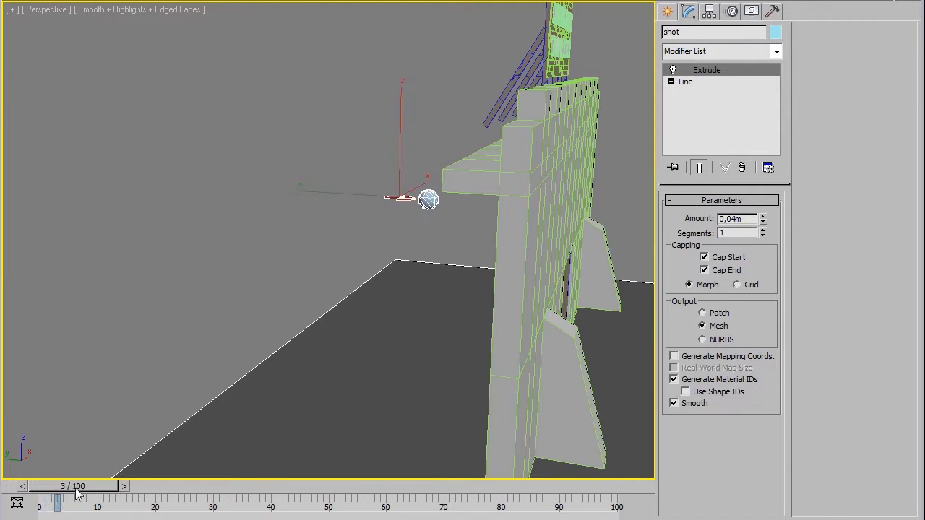
alt+middle_drag(335, 308, 414, 327)
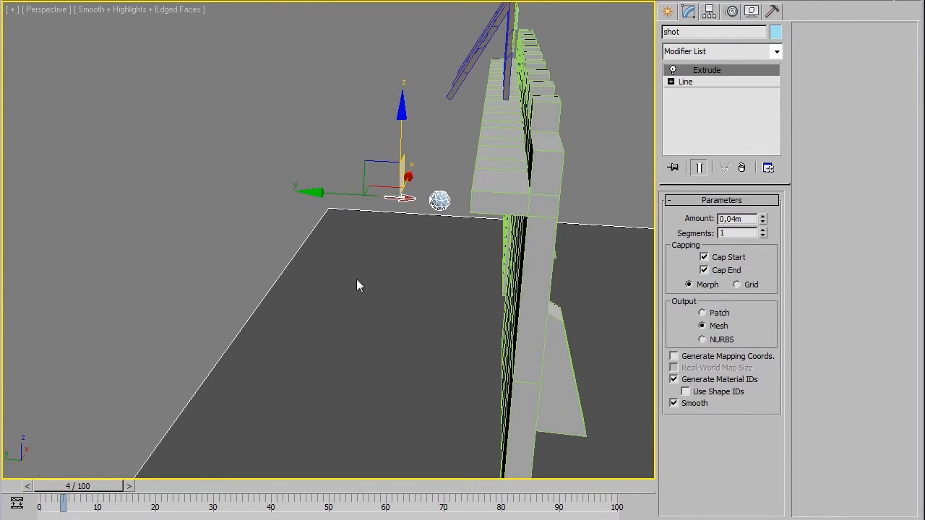
mouse_move(357, 279)
alt+middle_down()
mouse_move(409, 310)
mouse_move(423, 304)
mouse_move(304, 281)
alt+middle_up()
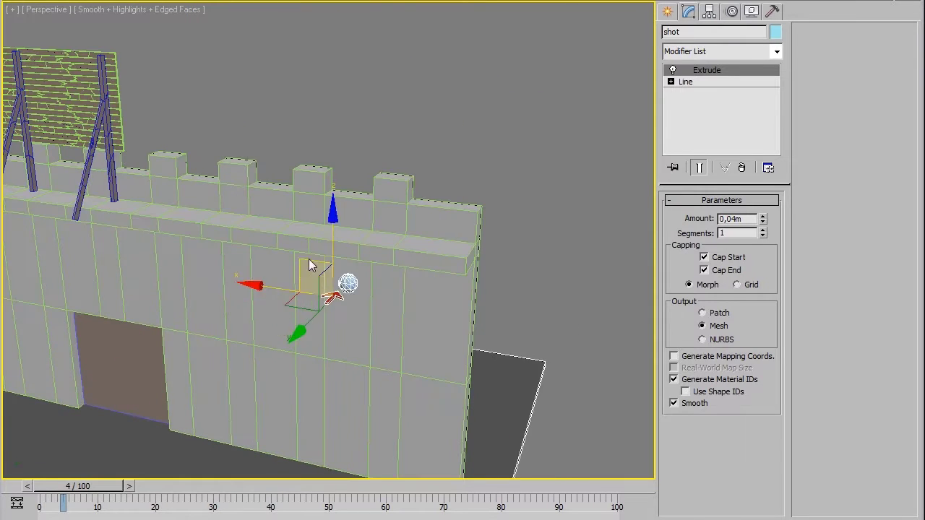
mouse_move(308, 261)
mouse_down()
mouse_move(377, 269)
mouse_move(384, 325)
mouse_up()
alt+middle_drag(384, 325, 499, 371)
click(499, 370)
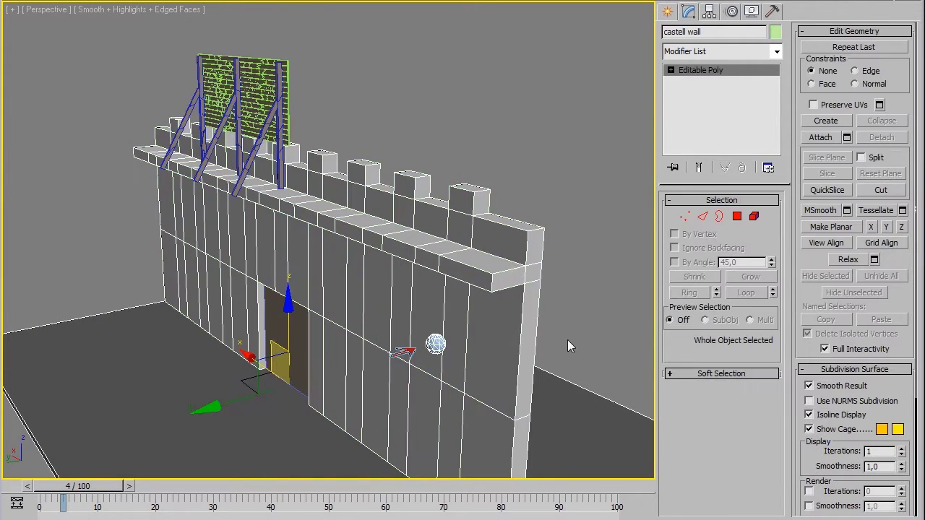
- Add castell wall as a Concrete Big Object of Demolition Master and unhide its pieces
click(556, 391)
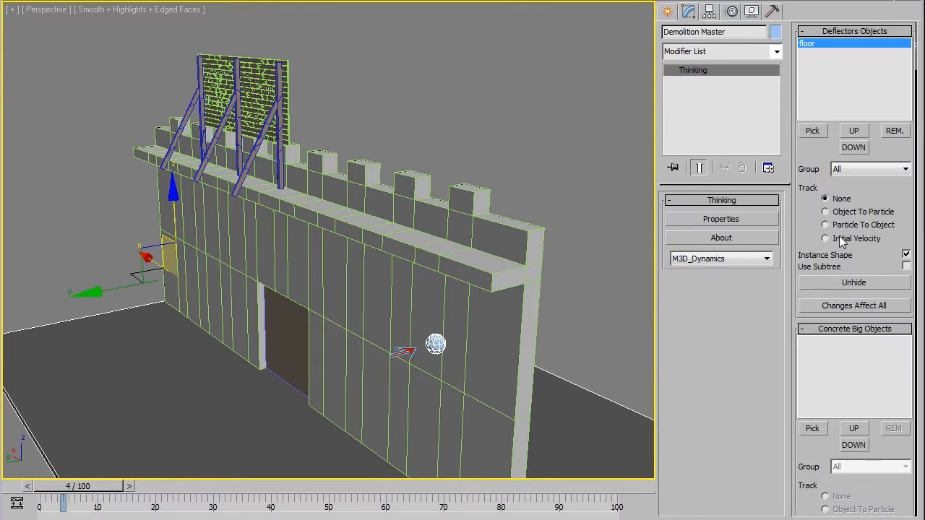
click(851, 32)
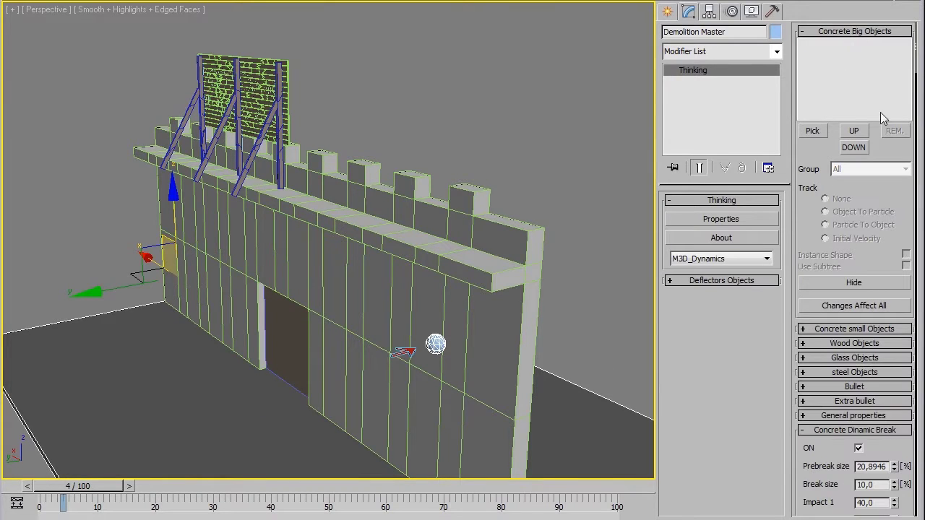
click(812, 131)
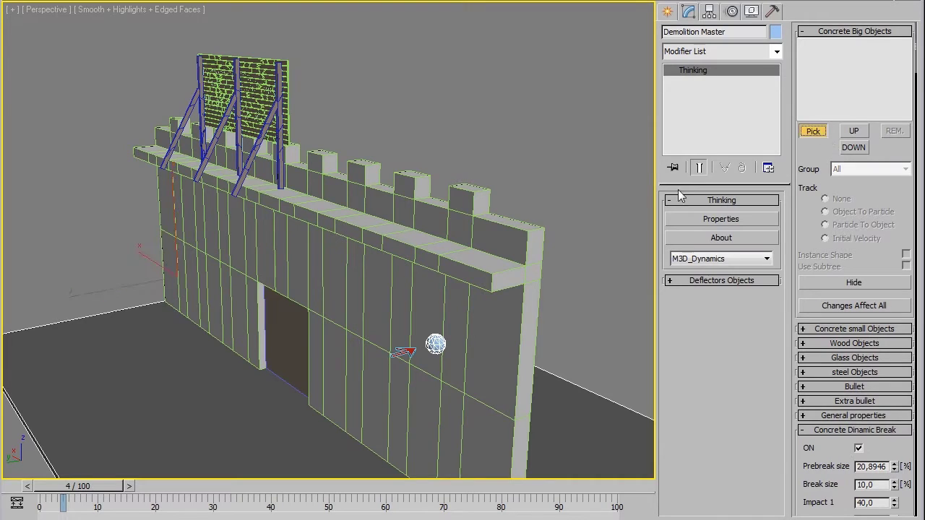
click(535, 237)
click(823, 44)
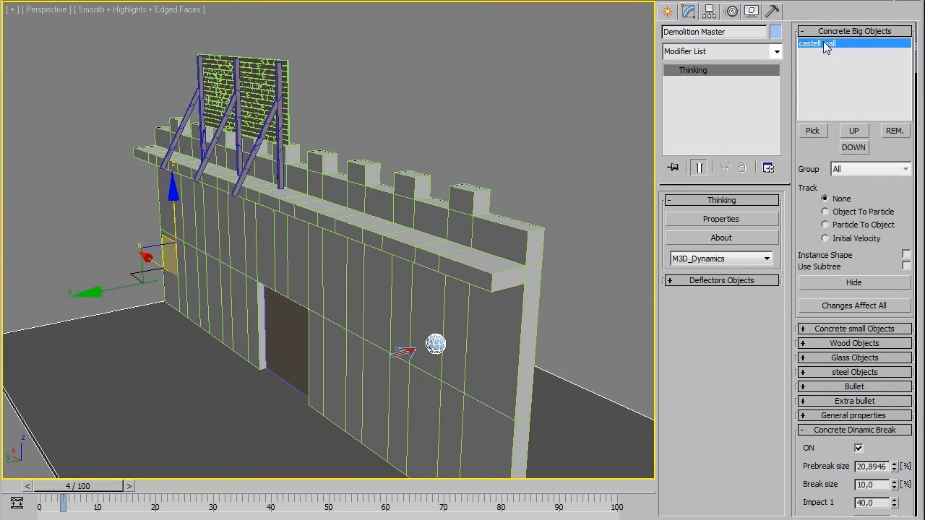
click(847, 282)
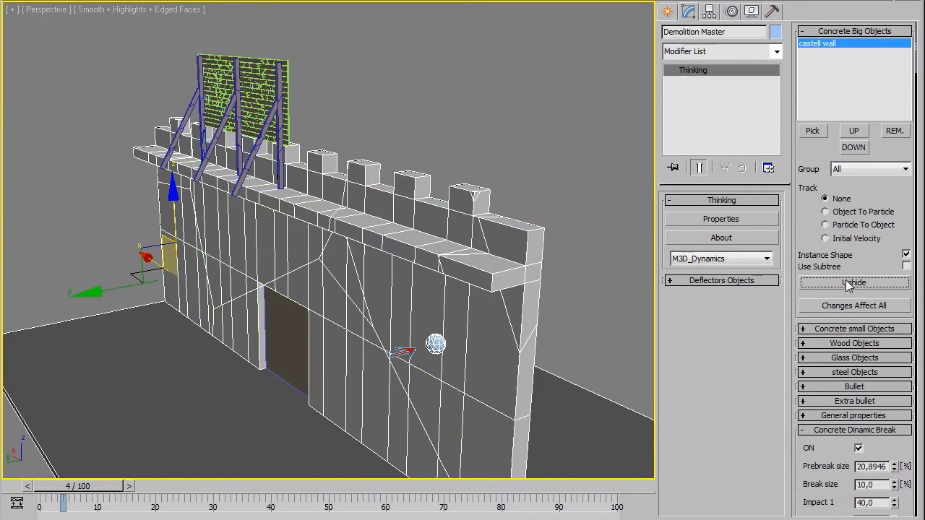
- Set the wall's prebreak size to 4,3273
click(840, 32)
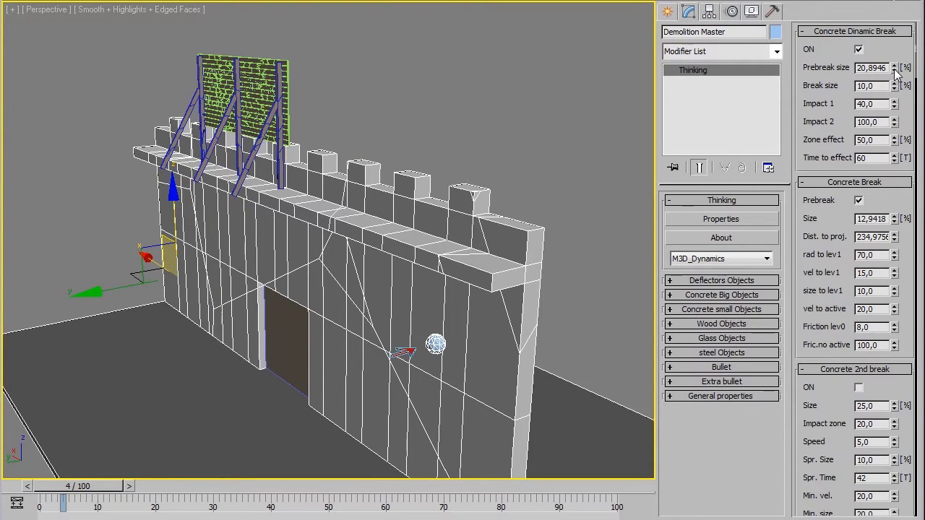
drag(895, 71, 891, 145)
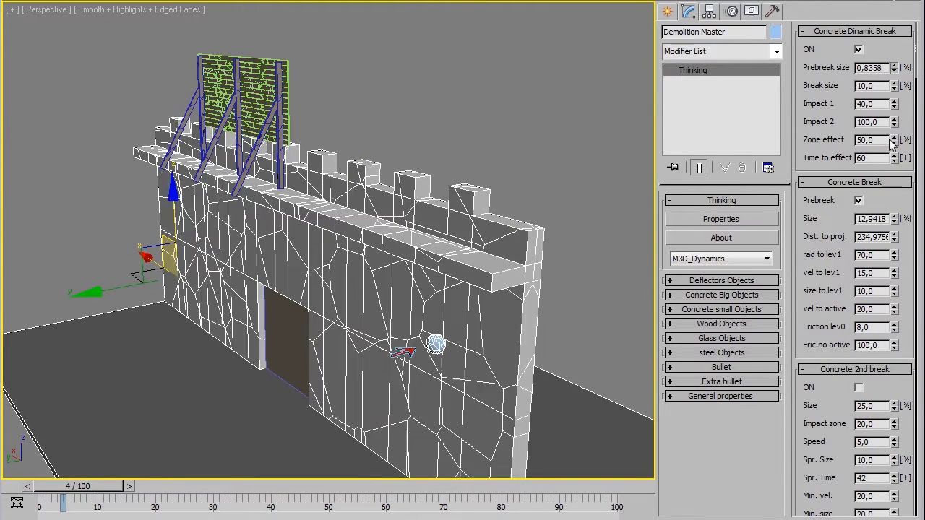
mouse_move(894, 70)
mouse_down()
mouse_move(904, 34)
mouse_move(901, 61)
mouse_up()
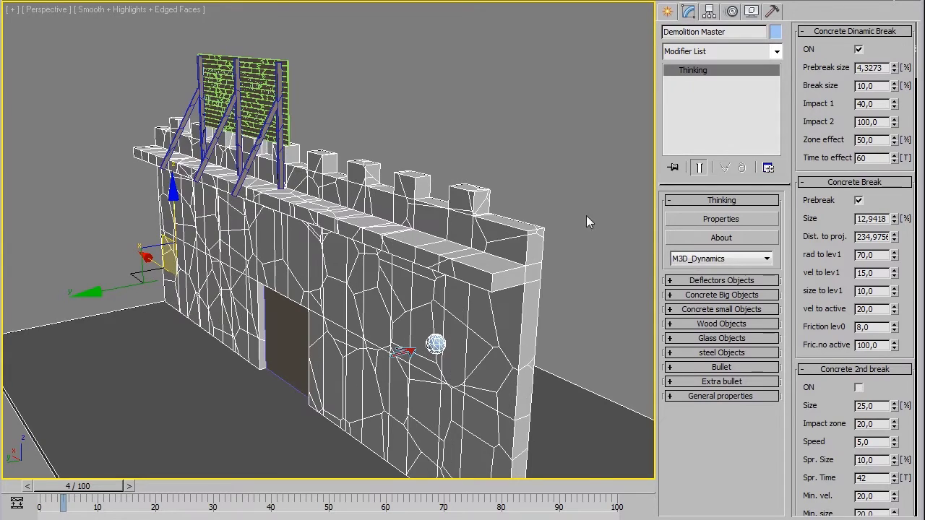
alt+middle_drag(434, 217, 491, 160)
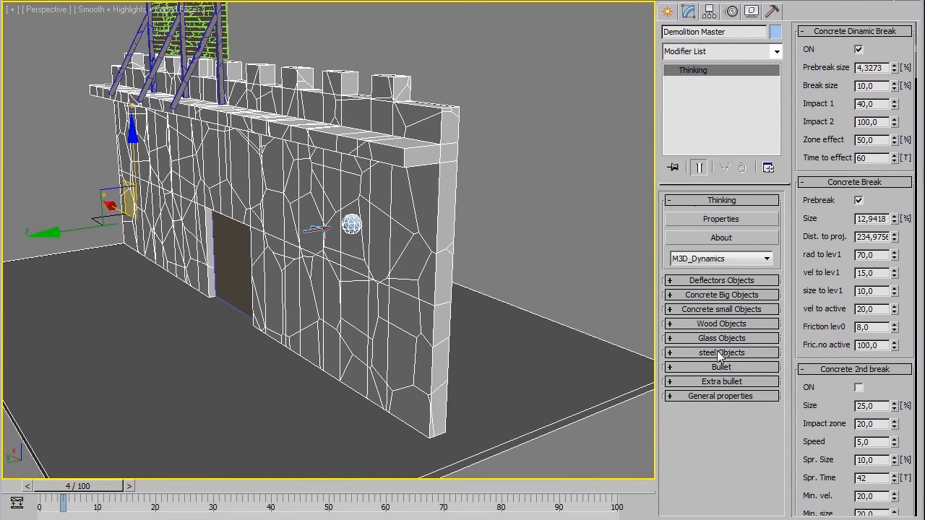
- Enlarge the bullet sphere and preview the impact up to frame 20
click(719, 368)
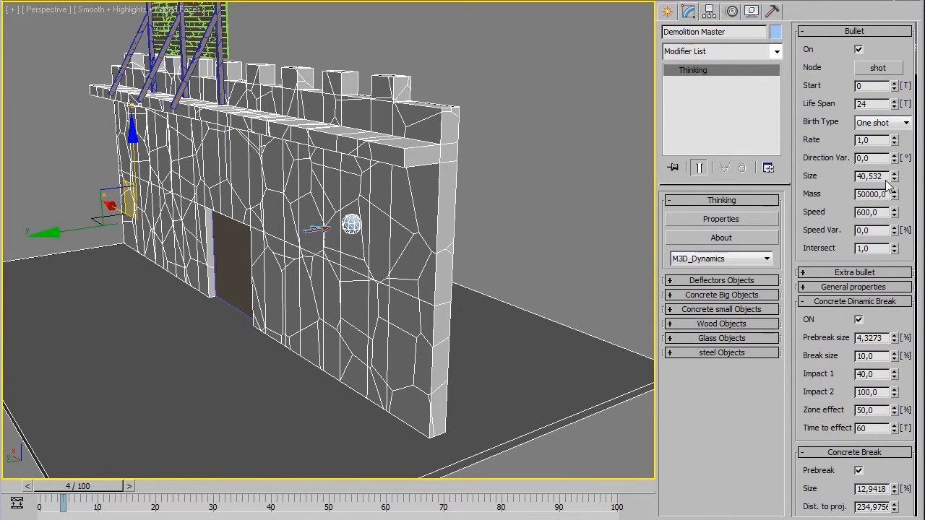
drag(895, 178, 913, 59)
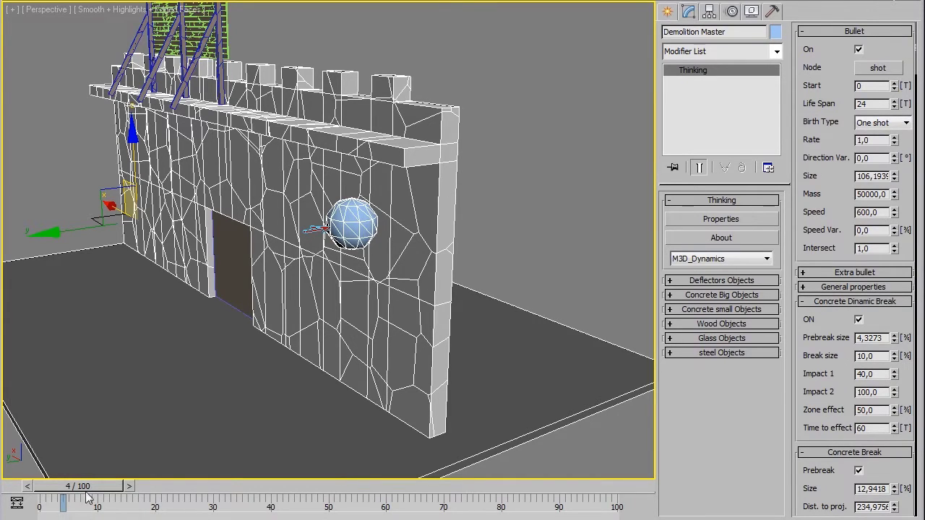
drag(97, 488, 151, 483)
key(slash)
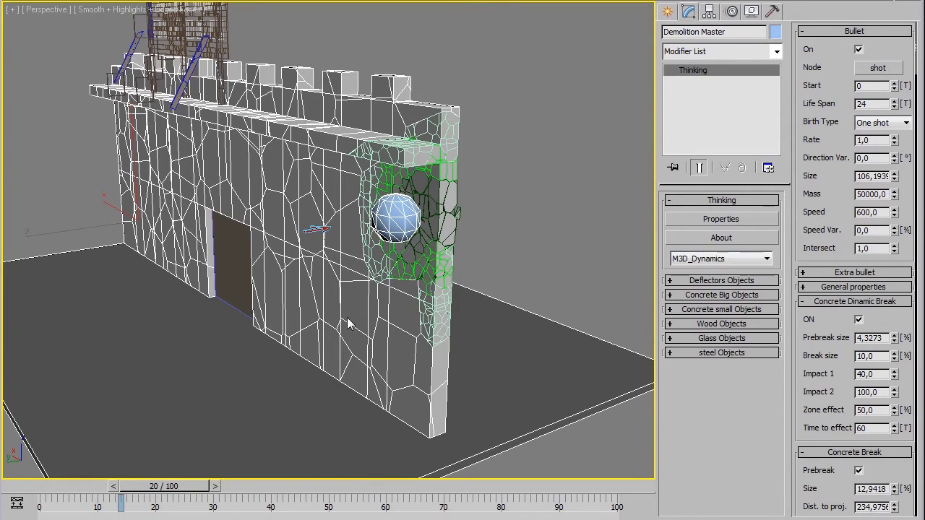
- Select the wall's left end and inspect the cracked section from a three-quarter view
click(409, 225)
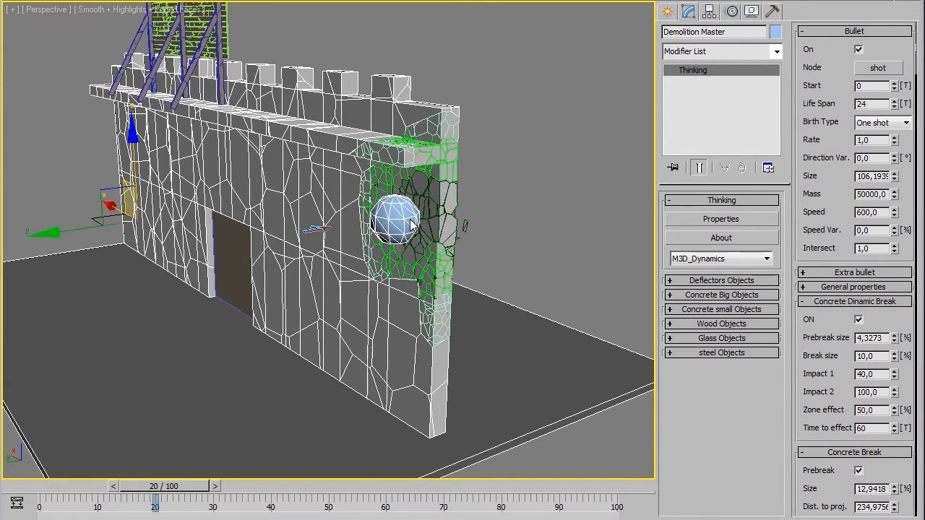
mouse_move(414, 258)
alt+middle_down()
mouse_move(401, 267)
mouse_move(670, 299)
alt+middle_up()
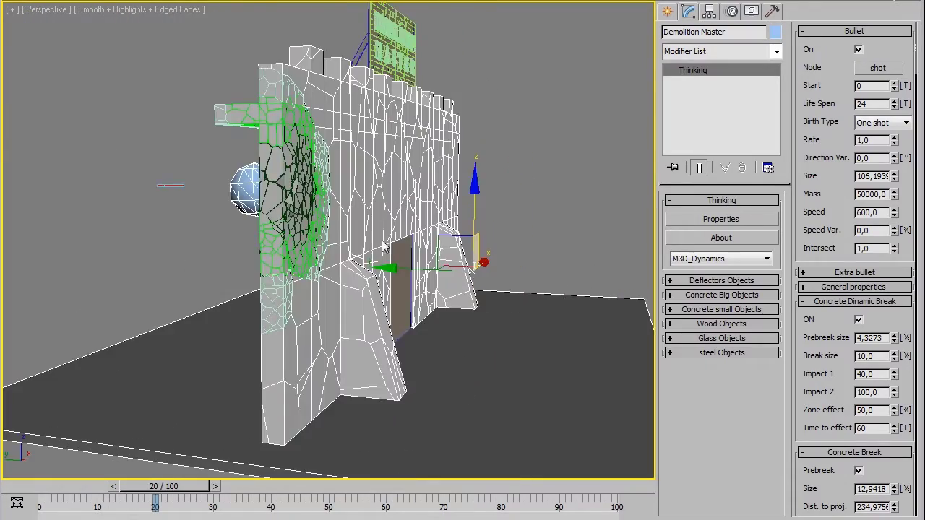
alt+middle_drag(387, 247, 288, 233)
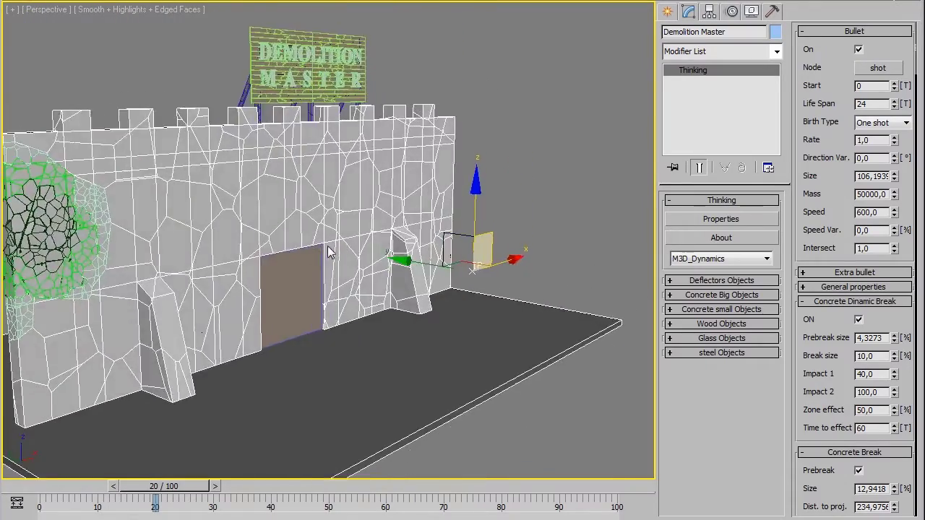
scroll(287, 235, up, 3)
scroll(287, 235, up, 3)
scroll(288, 235, up, 5)
scroll(288, 235, down, 3)
scroll(288, 235, down, 3)
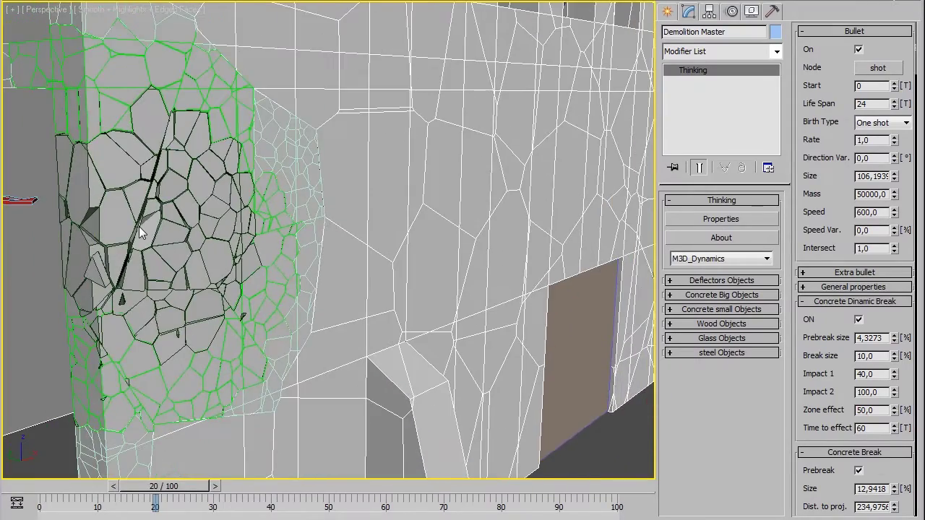
alt+middle_drag(143, 230, 196, 208)
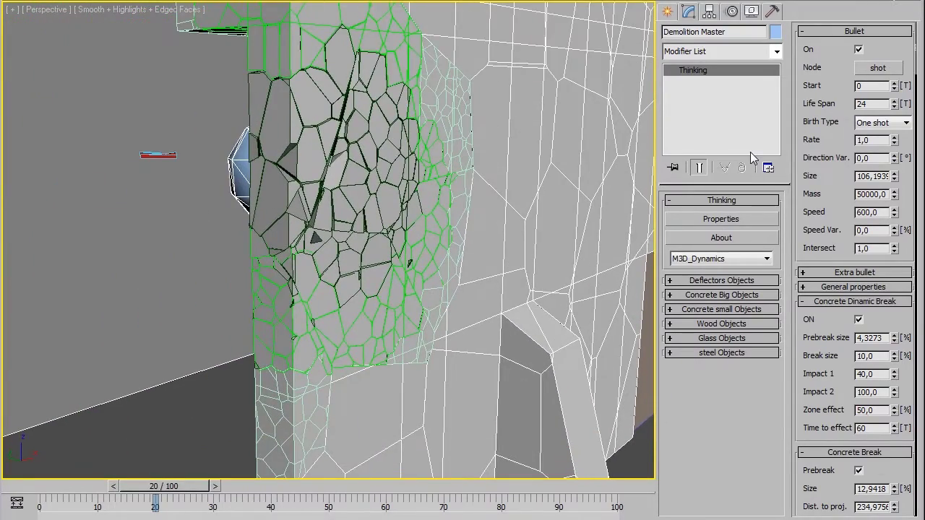
- Raise the bullet mass from 50000 to 500000
double_click(873, 195)
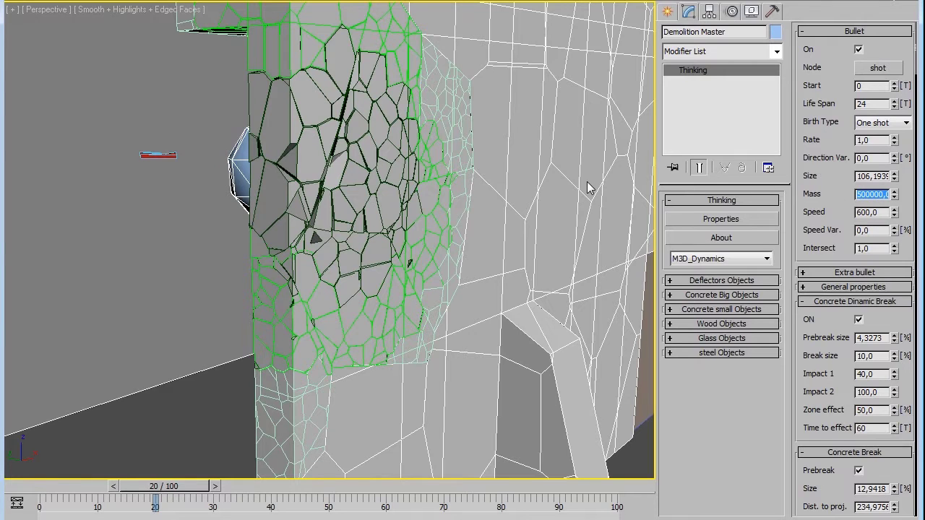
key(Return)
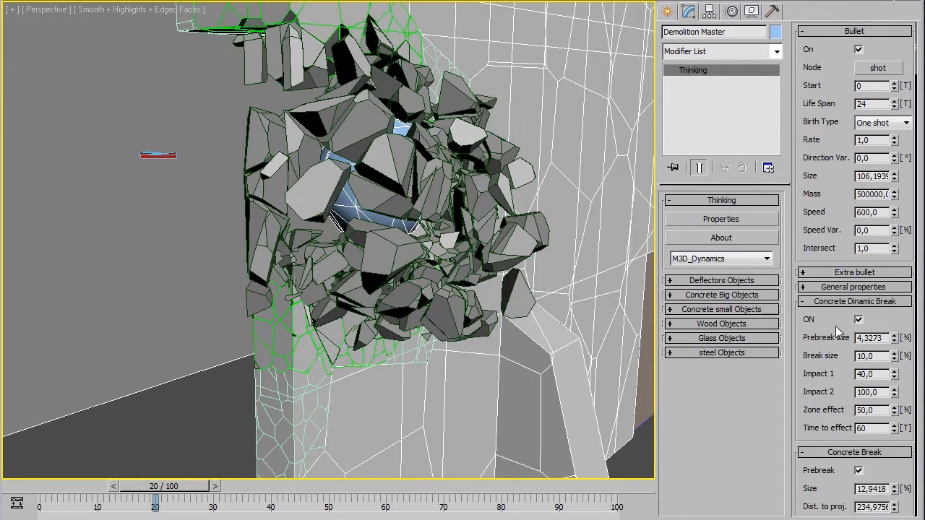
drag(835, 326, 835, 305)
- Set the dynamic concrete break size to 20
double_click(870, 336)
text(20)
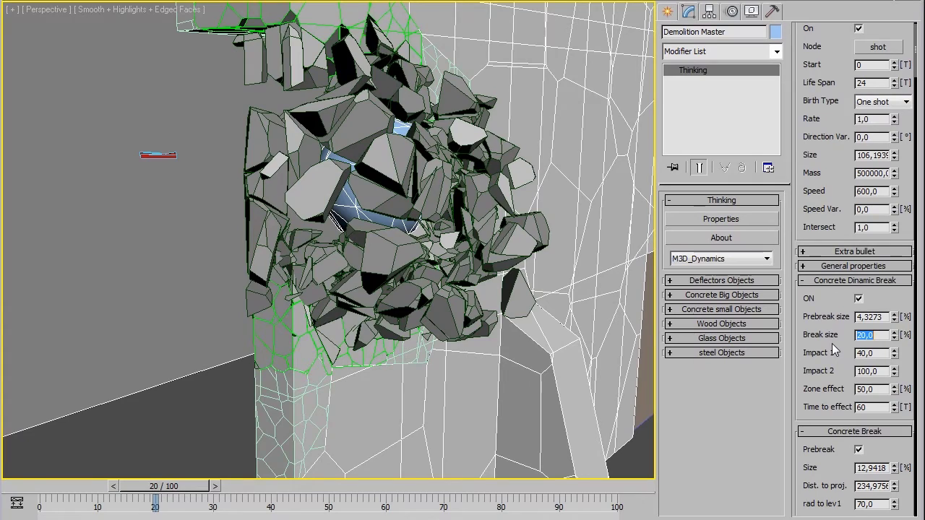
alt+middle_drag(494, 318, 425, 313)
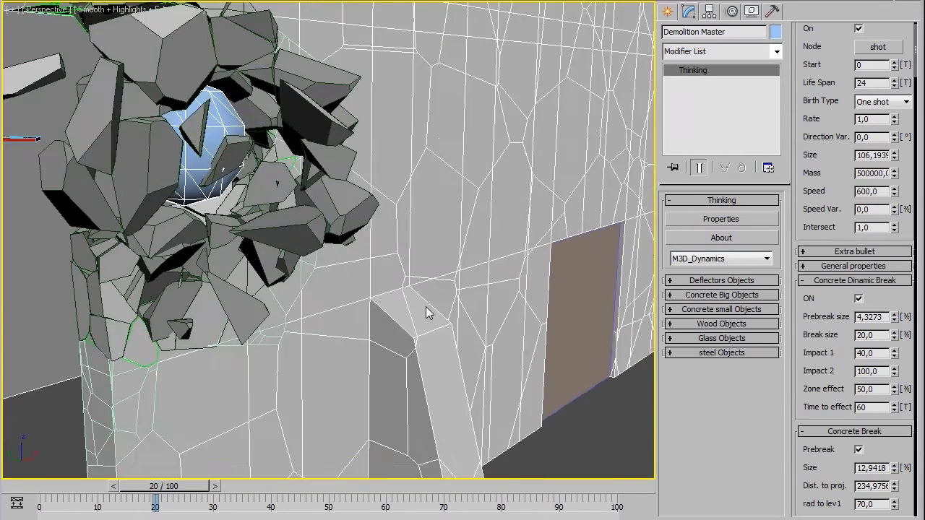
alt+middle_drag(382, 279, 340, 260)
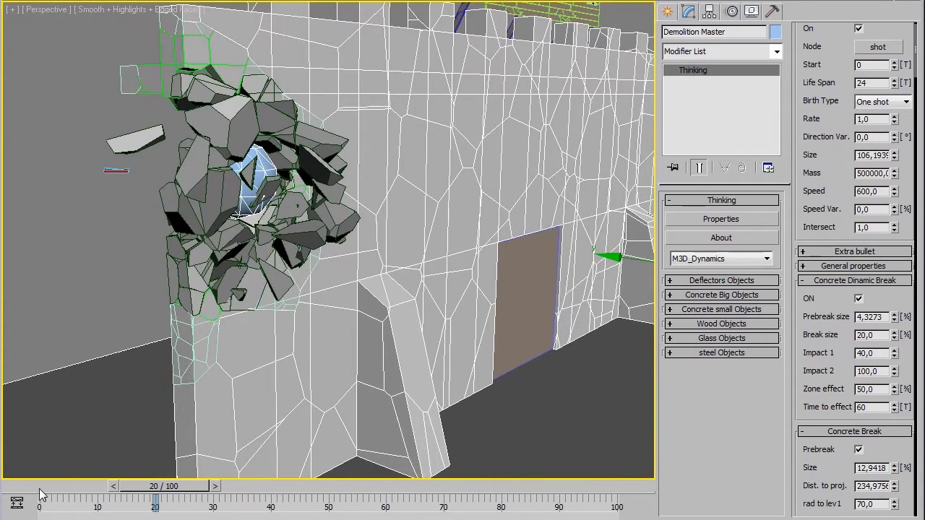
- Scrub the simulation and orbit to watch wall chunks scatter across the floor
mouse_move(45, 486)
mouse_down()
mouse_move(179, 471)
mouse_move(294, 324)
mouse_up()
alt+middle_drag(295, 324, 310, 289)
mouse_move(275, 489)
mouse_down()
mouse_move(325, 488)
mouse_move(356, 466)
mouse_move(399, 459)
mouse_up()
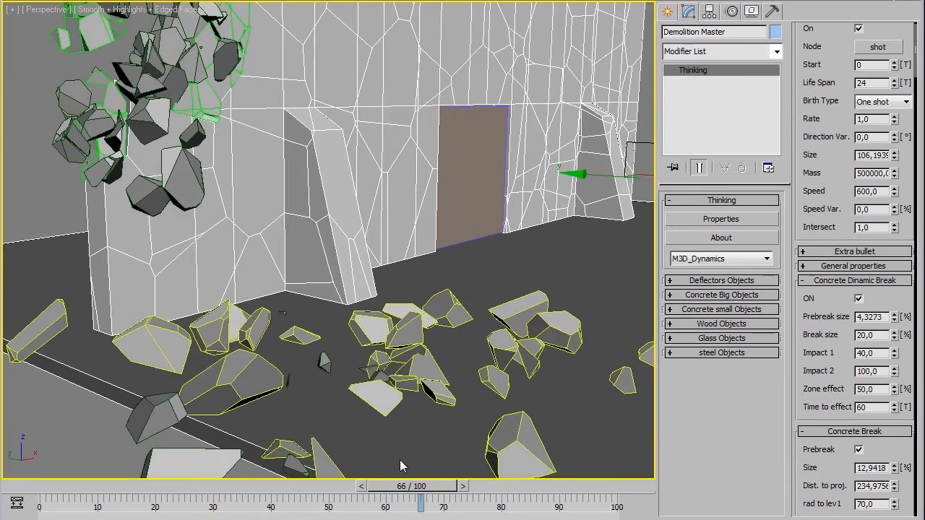
alt+middle_drag(257, 253, 285, 320)
key(shift+z)
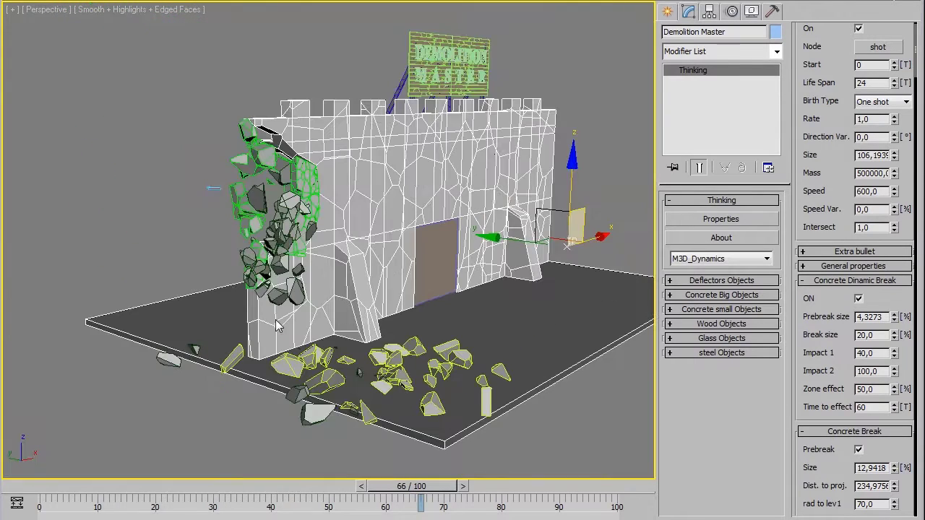
drag(109, 491, 137, 489)
- At frame 15, raise the shot sphere higher on the wall
click(213, 193)
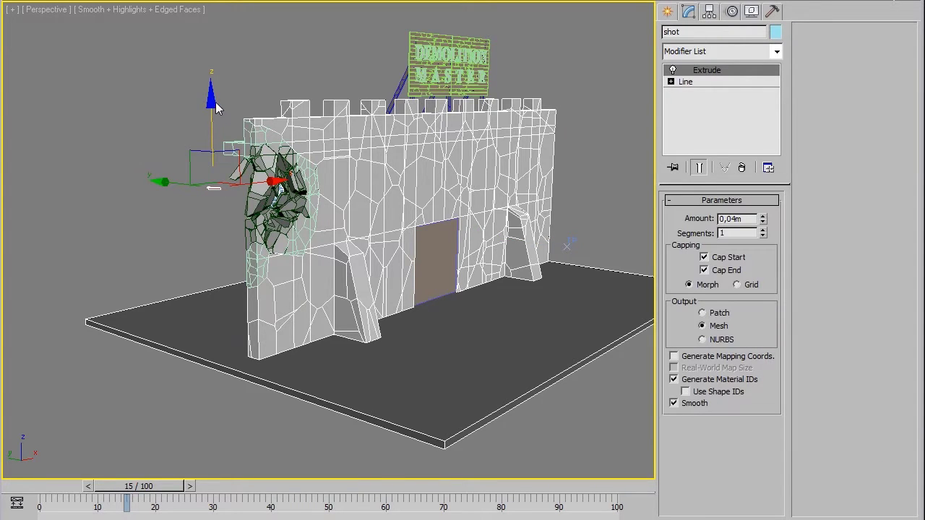
drag(215, 102, 233, 75)
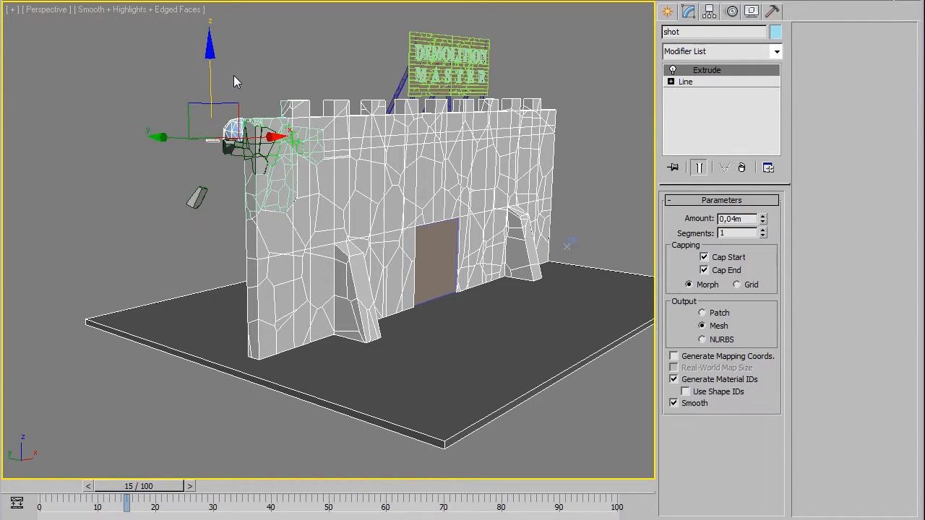
click(192, 487)
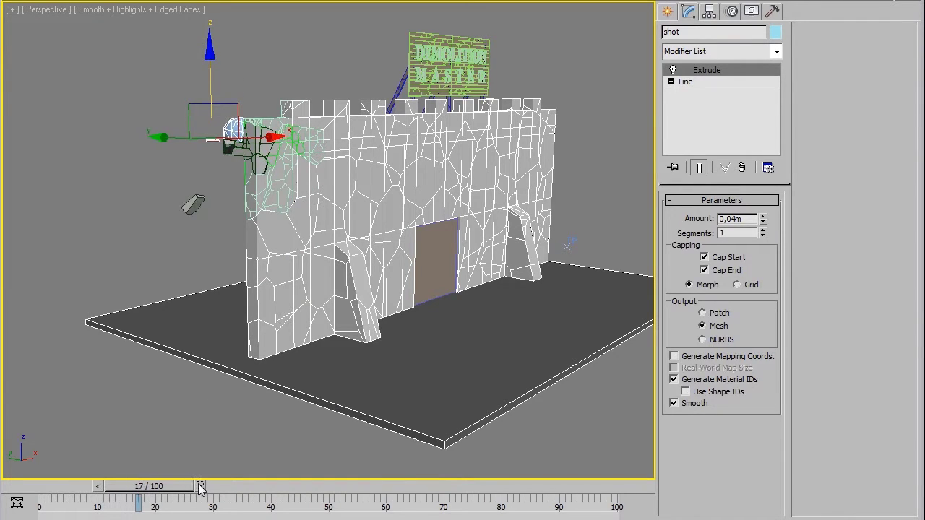
mouse_move(237, 201)
alt+middle_down()
mouse_move(295, 111)
mouse_move(278, 115)
alt+middle_up()
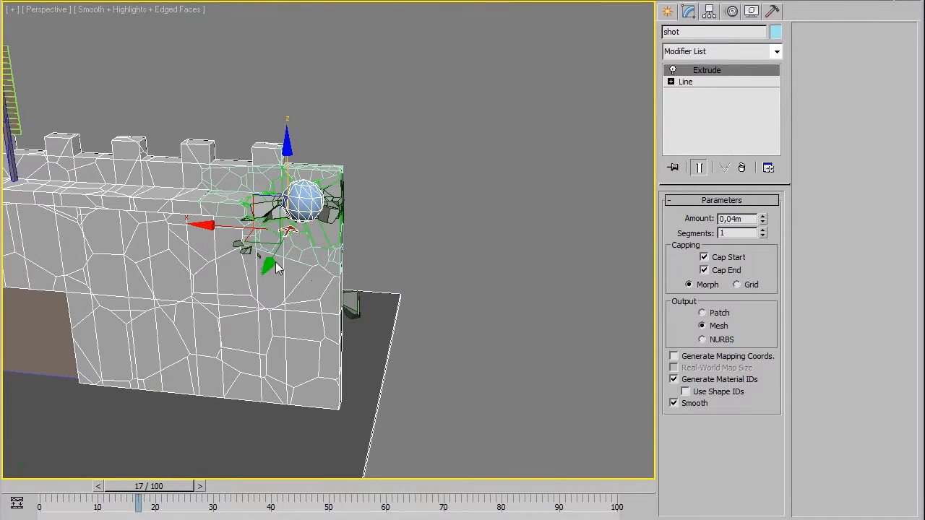
- Slide the shot sphere along the wall top, lift it slightly, and play the impact
click(267, 210)
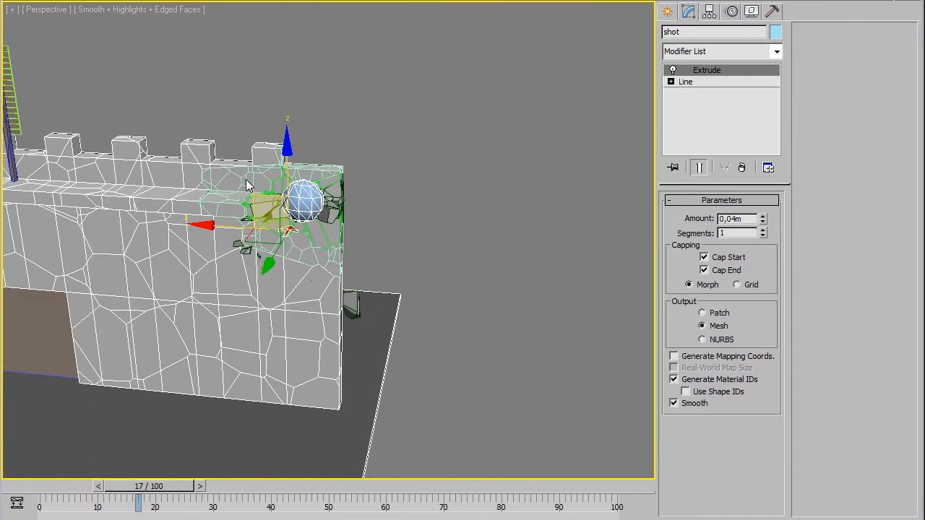
drag(246, 185, 220, 184)
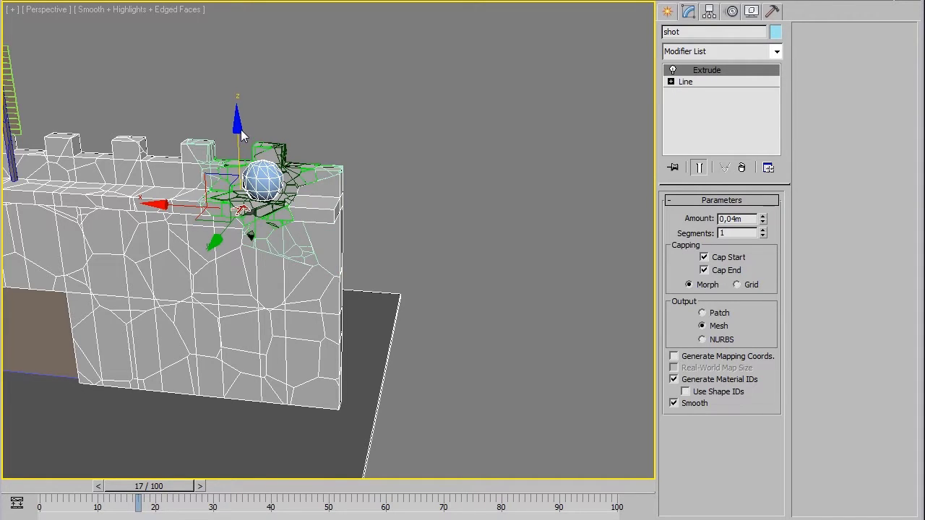
drag(240, 124, 240, 105)
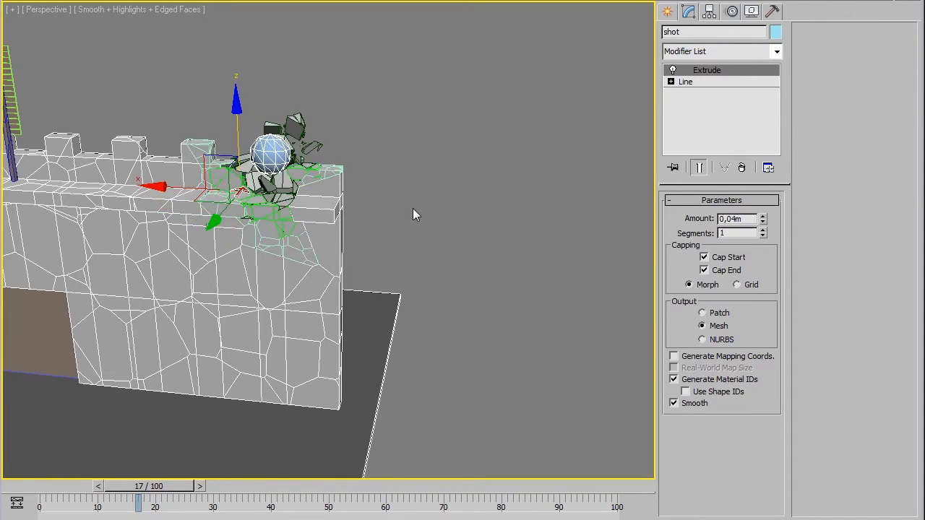
mouse_move(375, 230)
alt+middle_down()
mouse_move(372, 258)
mouse_move(238, 231)
mouse_move(253, 262)
mouse_move(240, 266)
alt+middle_up()
drag(135, 486, 291, 493)
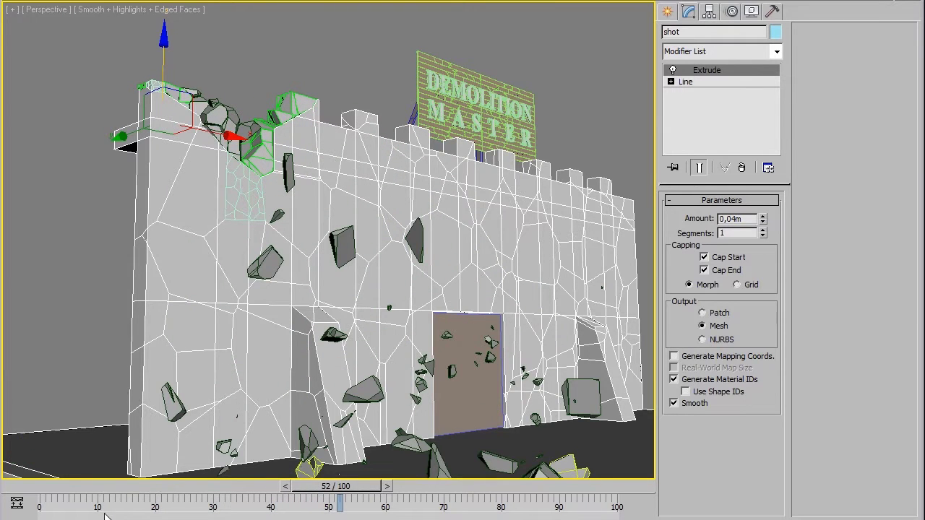
drag(116, 492, 182, 486)
- Select Demolition Master, collapse its rollouts, and enable big concrete debris
click(390, 231)
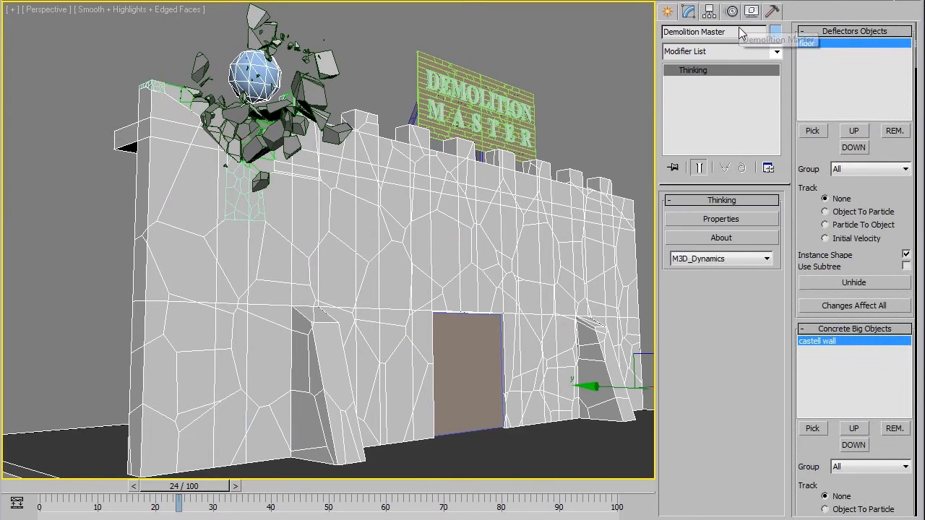
click(849, 32)
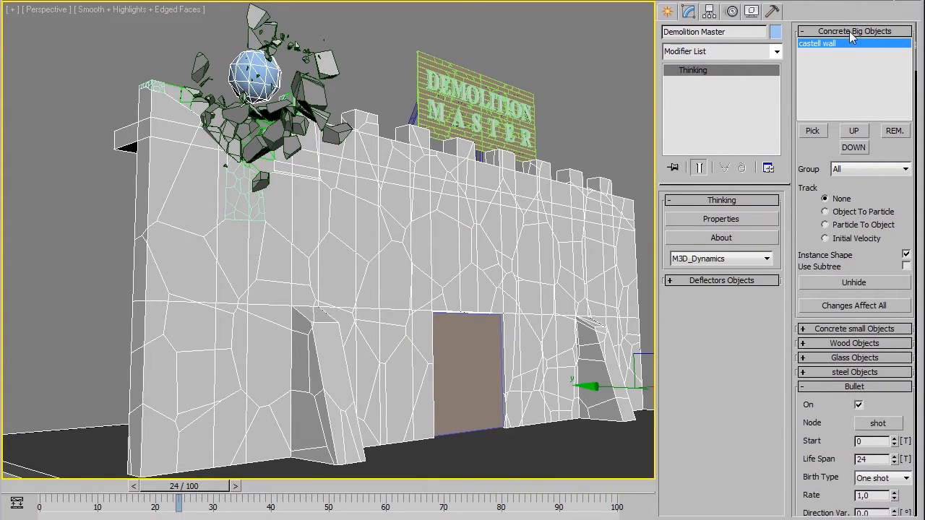
click(850, 33)
click(853, 33)
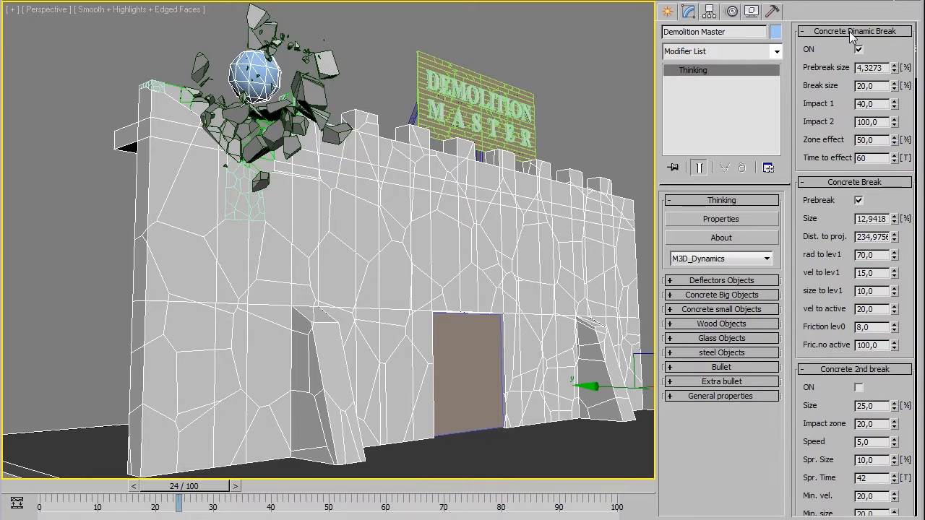
click(850, 33)
click(850, 32)
click(849, 32)
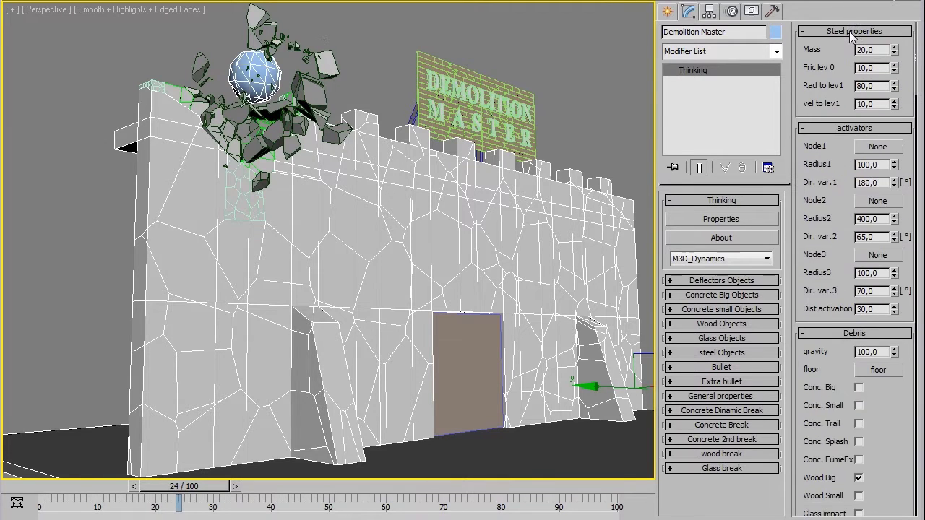
click(851, 32)
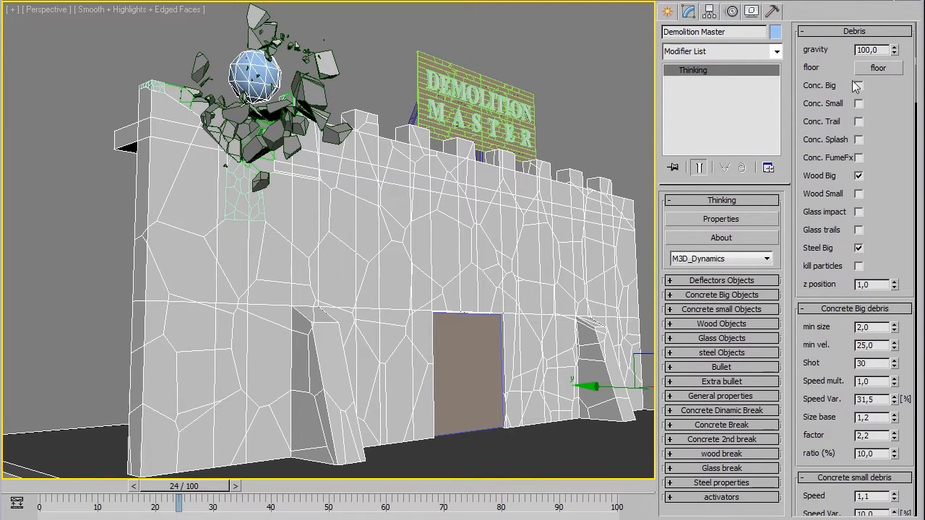
click(858, 85)
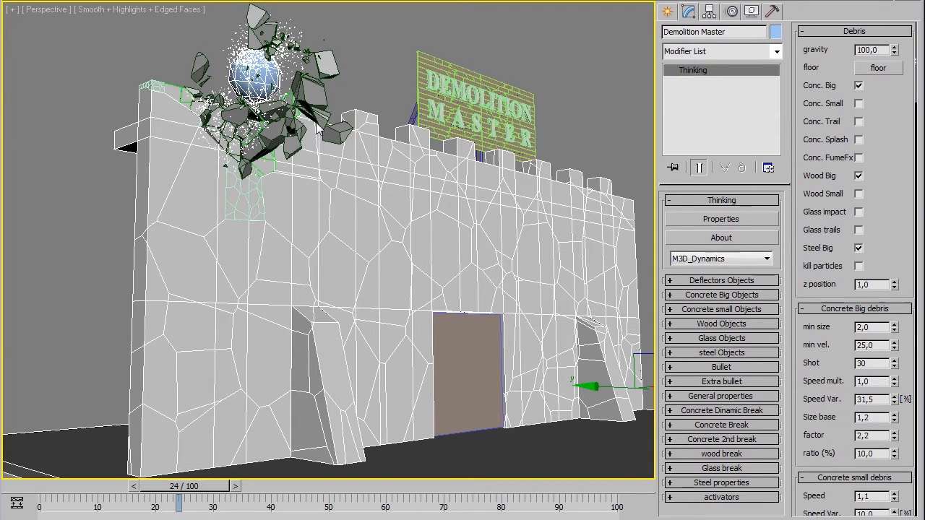
- Turn off edged faces and move in close around the impact at the wall top
alt+middle_drag(318, 127, 327, 67)
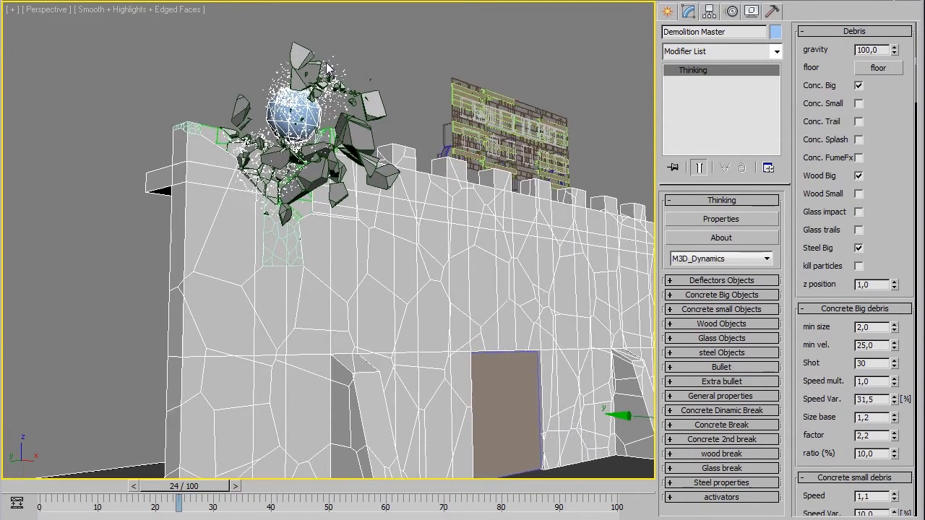
key(F4)
alt+middle_drag(314, 100, 303, 80)
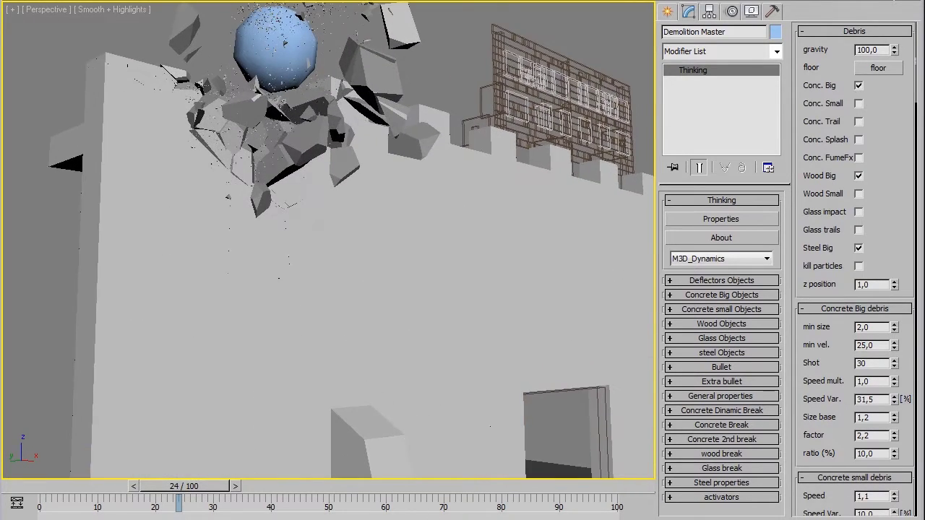
alt+middle_drag(325, 239, 303, 216)
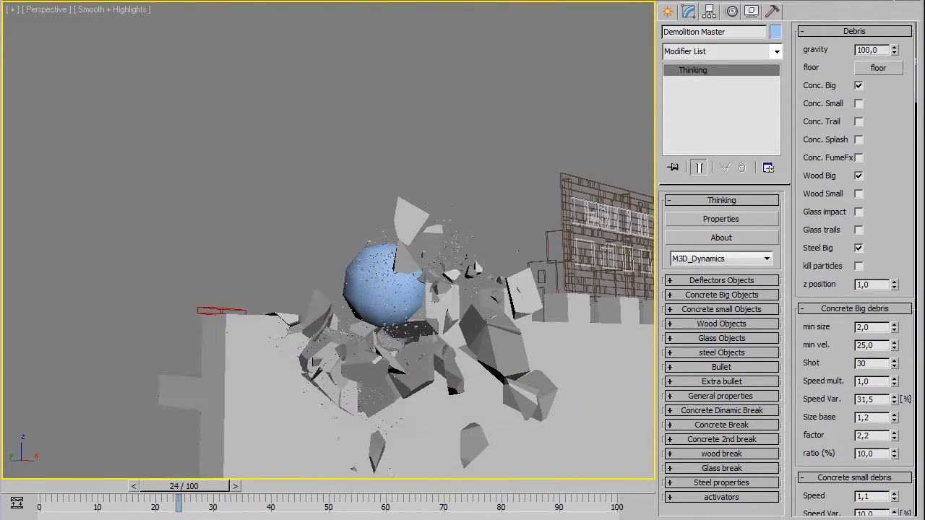
alt+middle_drag(433, 448, 440, 497)
mouse_move(451, 423)
alt+middle_down()
mouse_move(464, 423)
mouse_move(349, 389)
alt+middle_up()
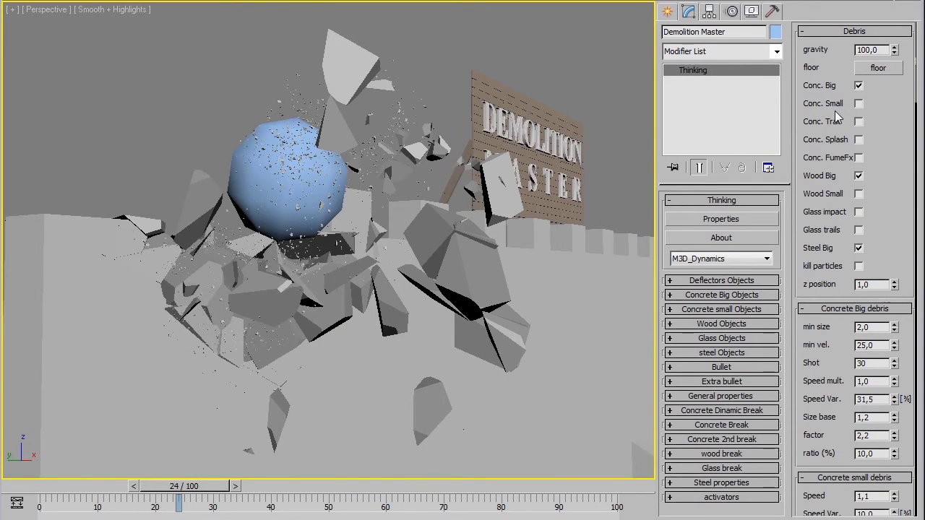
alt+middle_drag(361, 221, 318, 320)
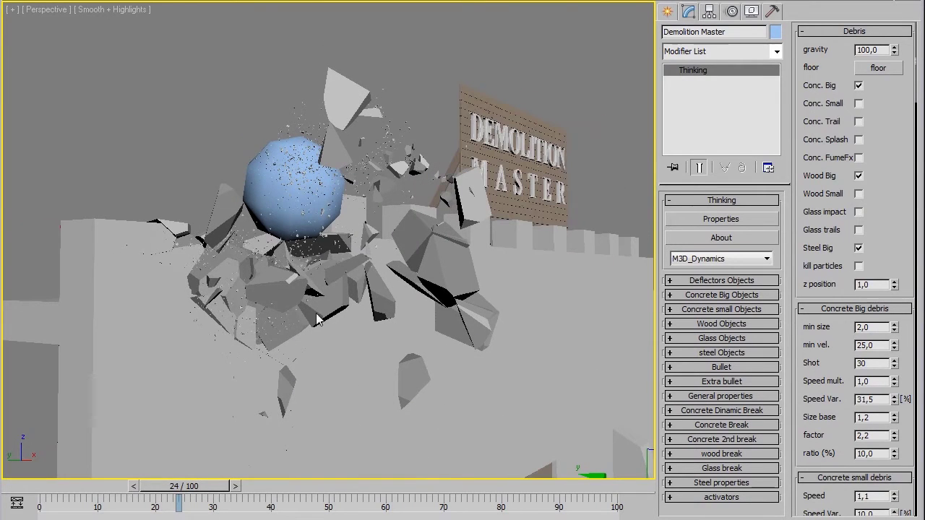
- Step the simulation forward frame by frame to about frame 31
click(240, 486)
click(240, 486)
click(254, 486)
click(261, 486)
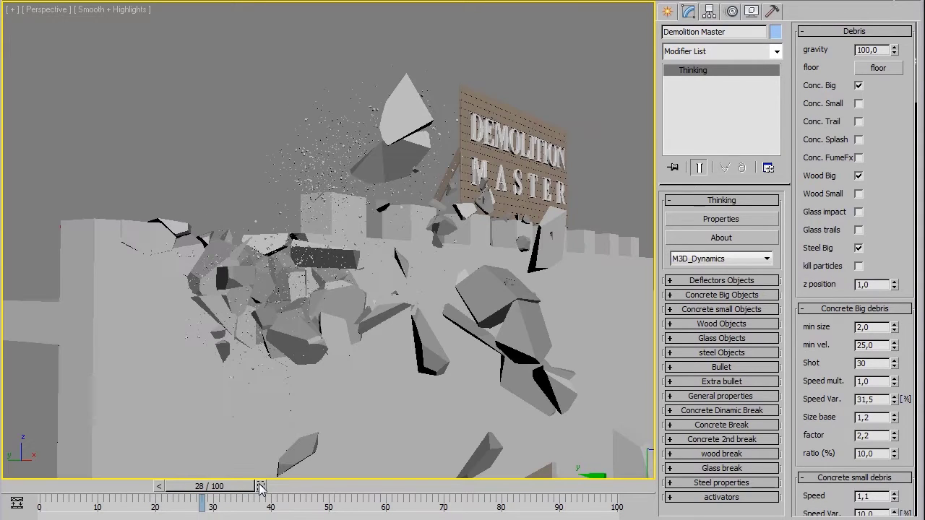
click(266, 487)
click(272, 487)
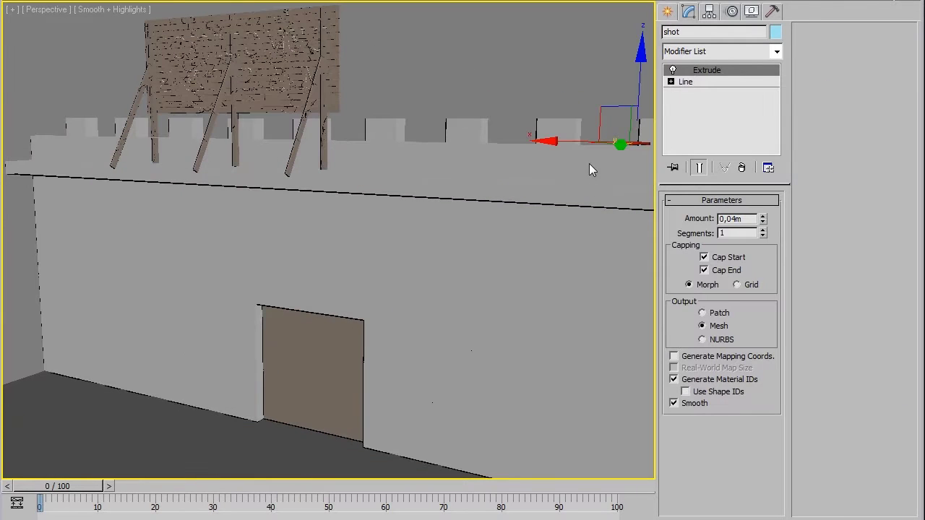
- Clone the shot projectile as shot001
shift+drag(606, 116, 81, 200)
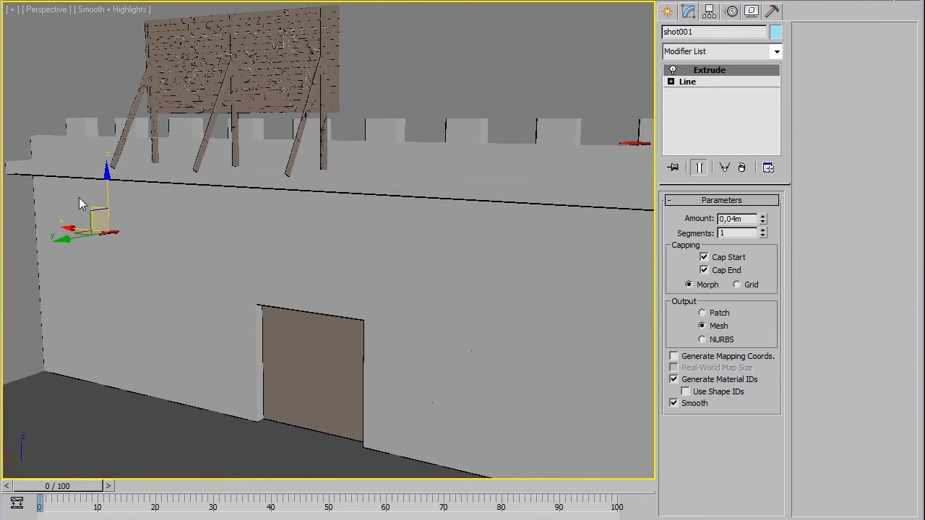
click(452, 316)
alt+middle_drag(255, 278, 366, 284)
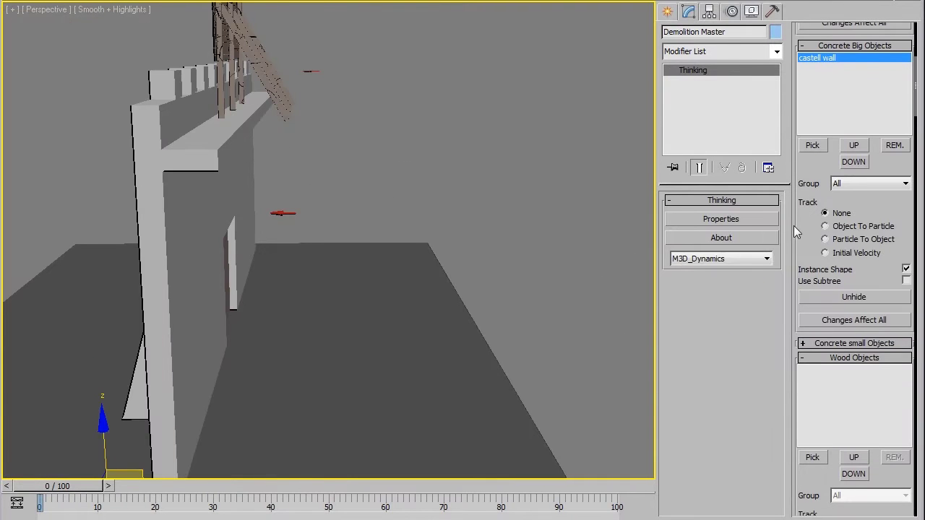
drag(808, 270, 810, 91)
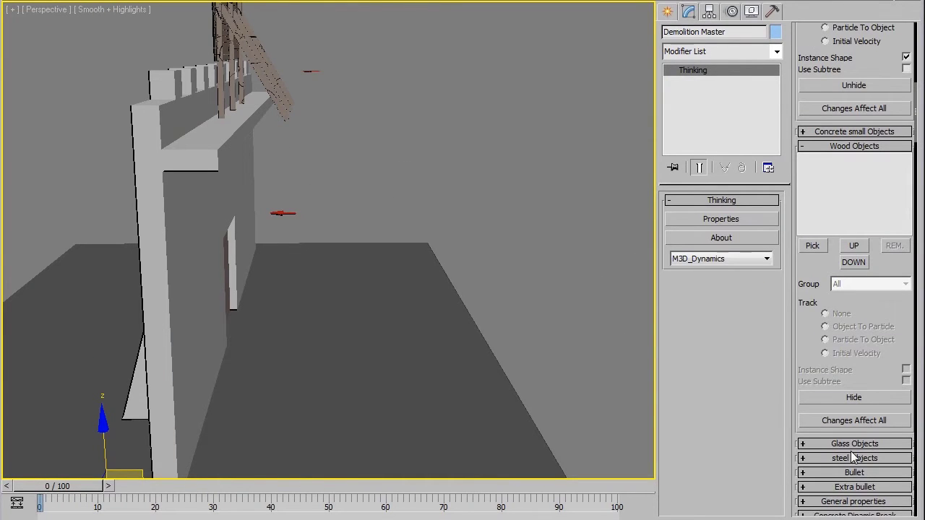
- Assign shot001 as Extra bullet 1 with size 200 and start frame 2
click(850, 487)
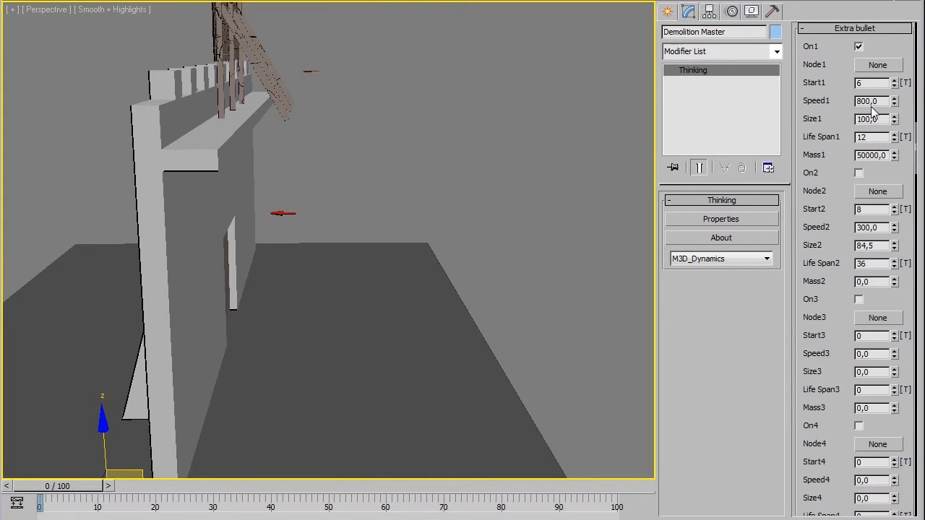
click(877, 67)
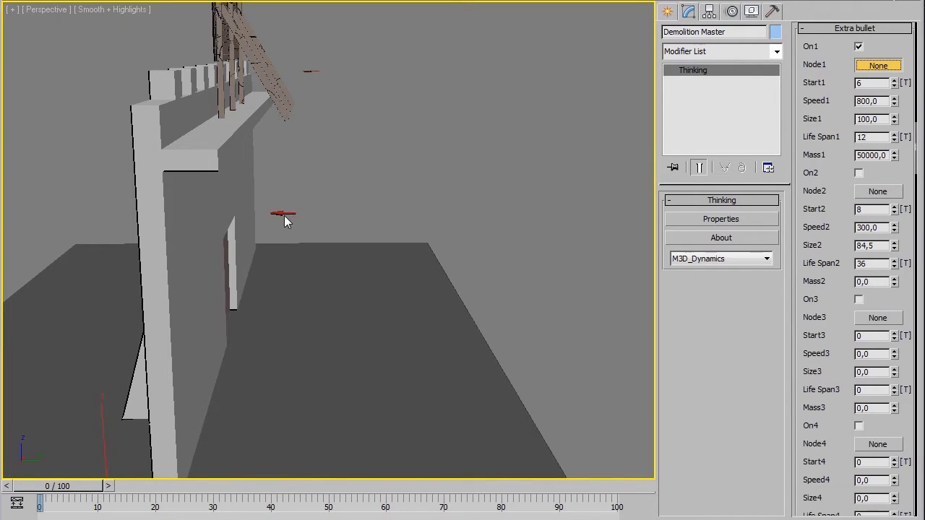
click(284, 215)
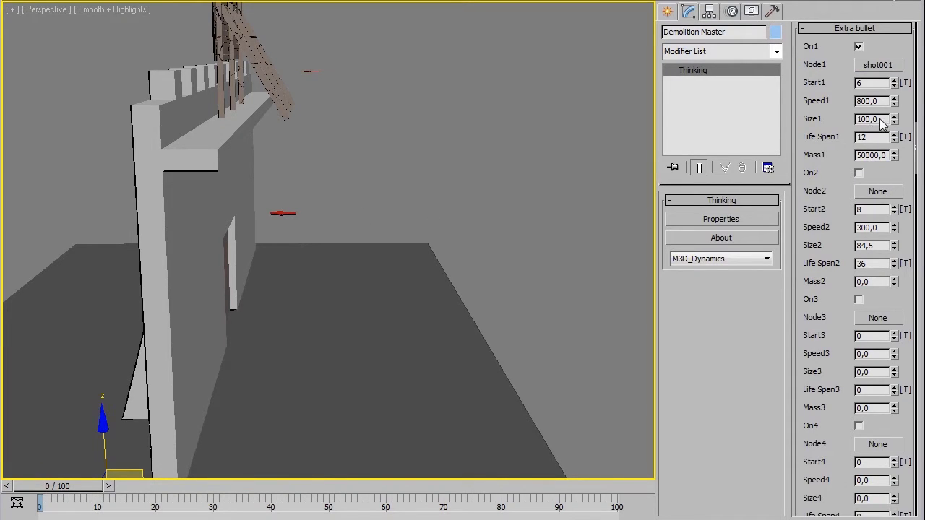
text(200)
key(Return)
right_click(895, 85)
click(894, 81)
click(895, 80)
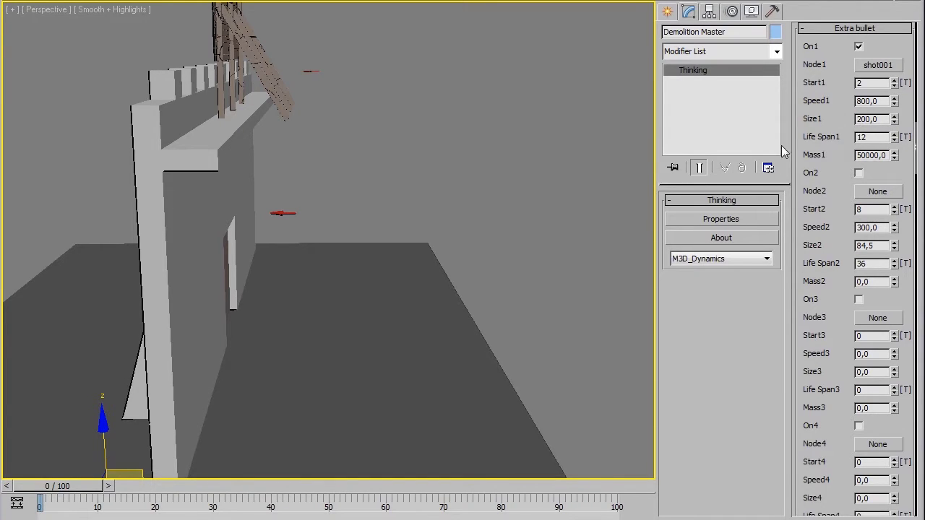
click(120, 487)
click(120, 486)
- Step through the impact and set the extra bullet's mass to 500000
click(124, 486)
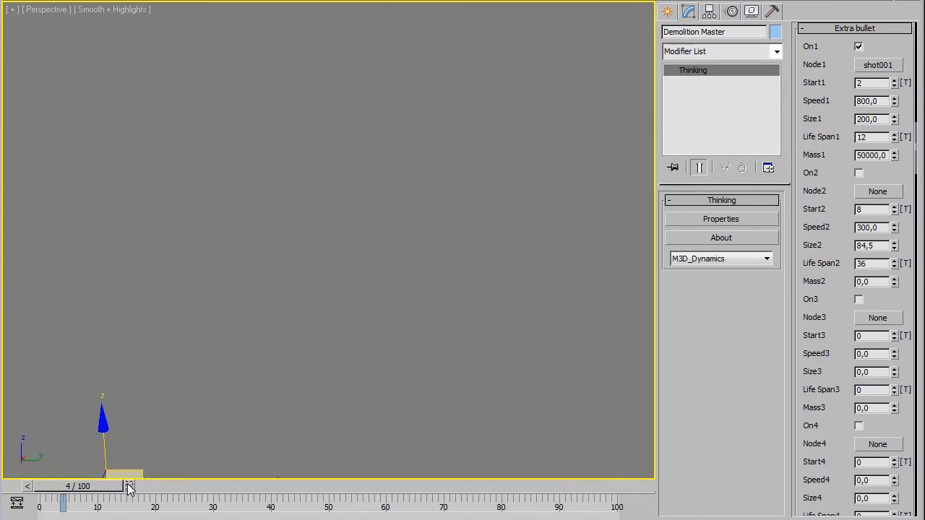
click(134, 486)
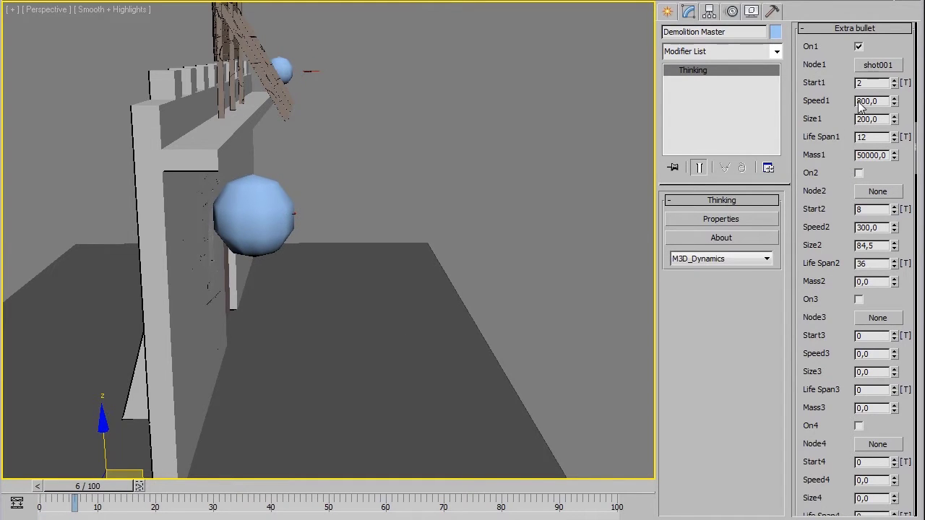
double_click(870, 158)
text(500000)
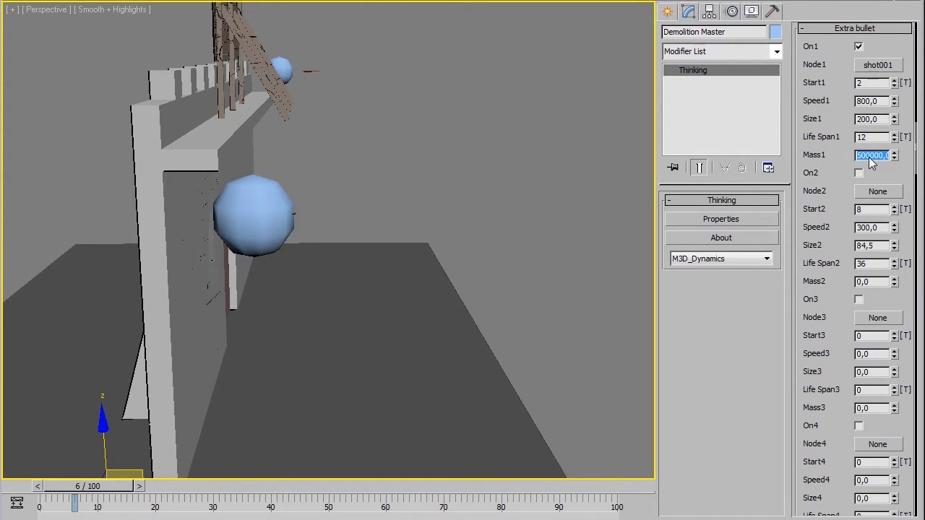
mouse_move(358, 209)
alt+middle_down()
mouse_move(357, 194)
mouse_move(330, 237)
mouse_move(511, 250)
alt+middle_up()
- With edged faces shown at frame 10, set Extra bullet Size1 to 150 and Life Span1 to 15
key(F4)
scroll(460, 255, up, 2)
scroll(540, 259, up, 2)
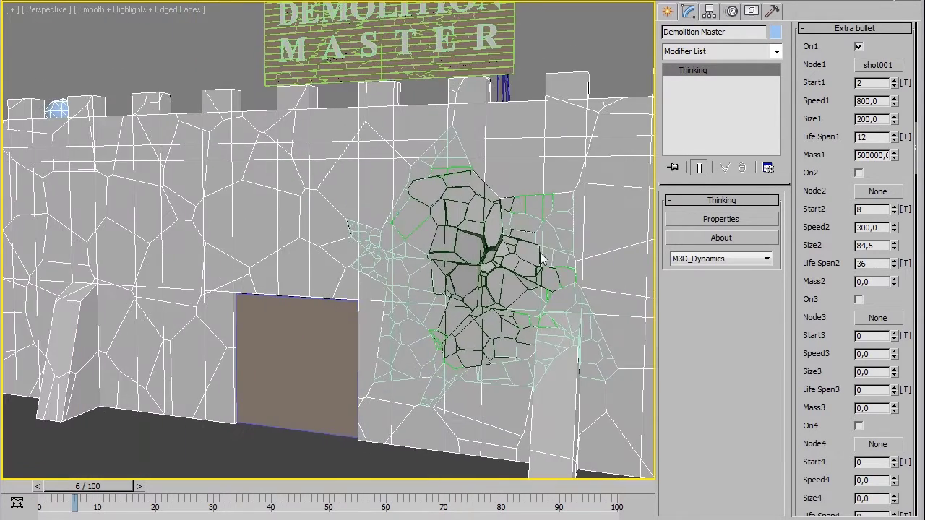
click(154, 488)
click(154, 489)
click(154, 488)
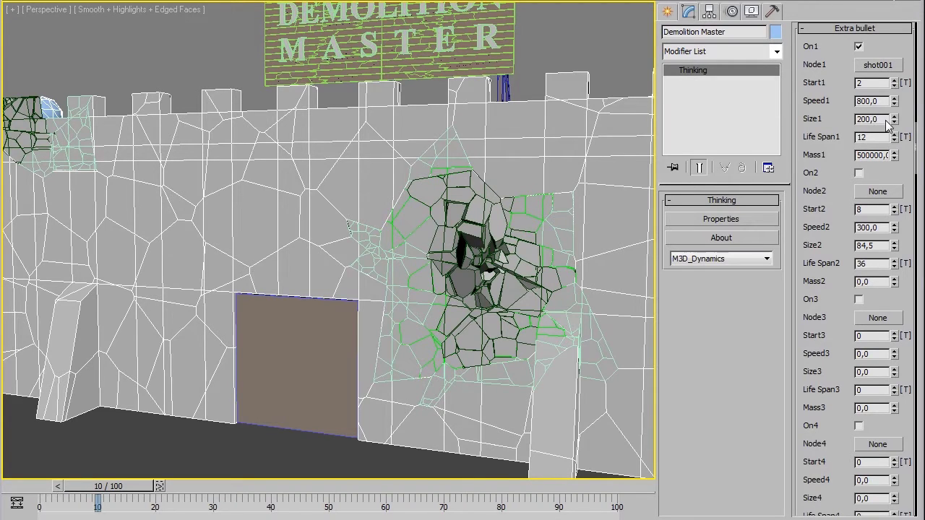
drag(888, 124, 841, 140)
key(Tab)
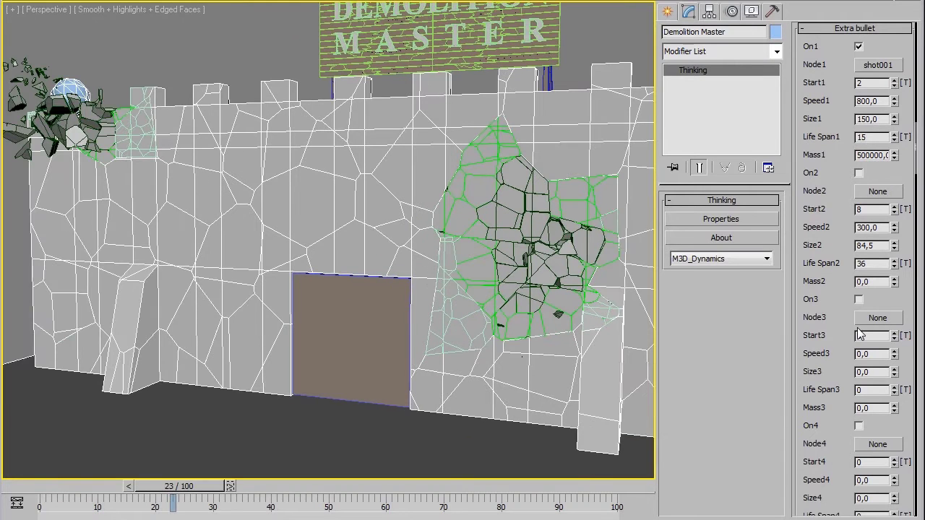
scroll(837, 281, down, 2)
- Expand the Concrete Dynamic Break settings and set Impact 1 to 60
scroll(846, 149, down, 6)
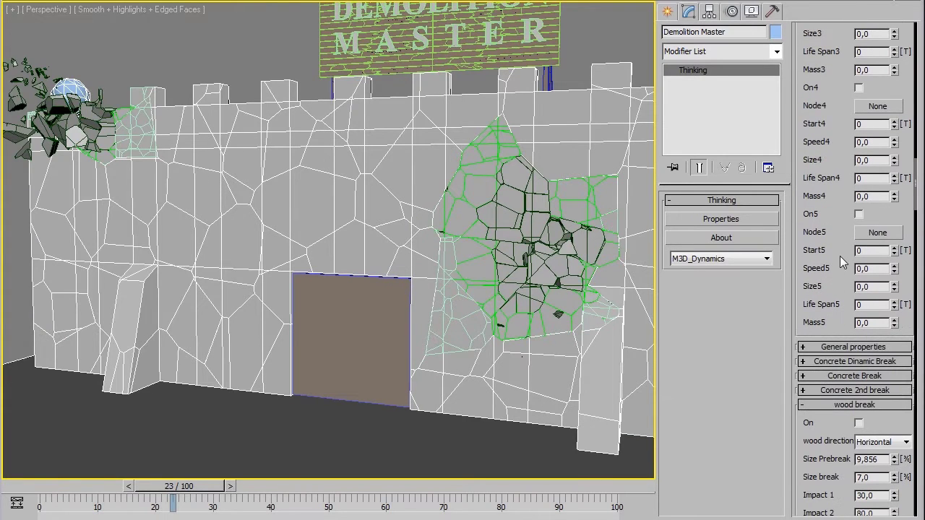
click(854, 361)
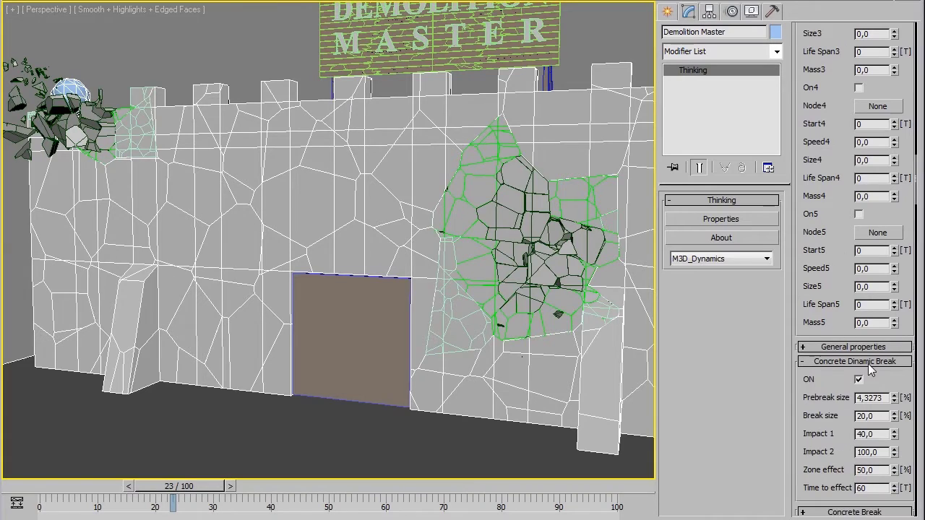
scroll(896, 372, down, 2)
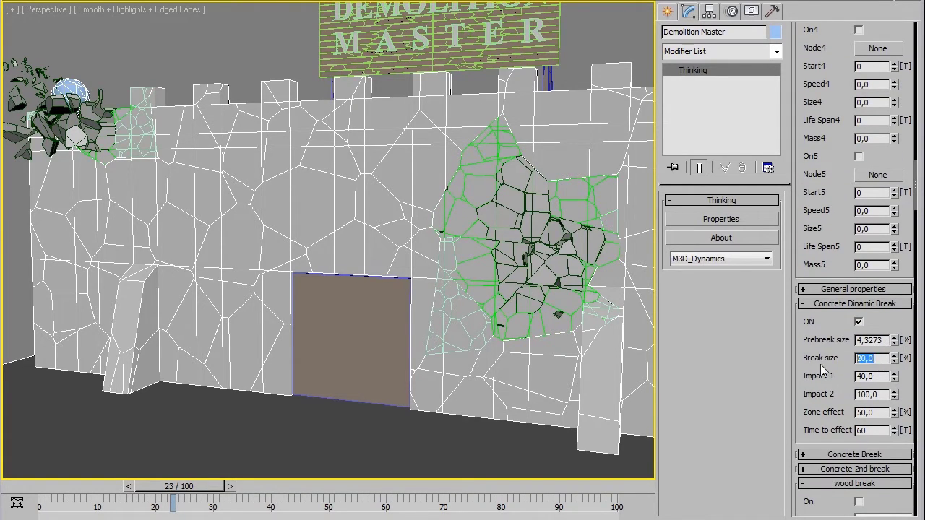
double_click(878, 359)
double_click(874, 377)
text(60)
key(Return)
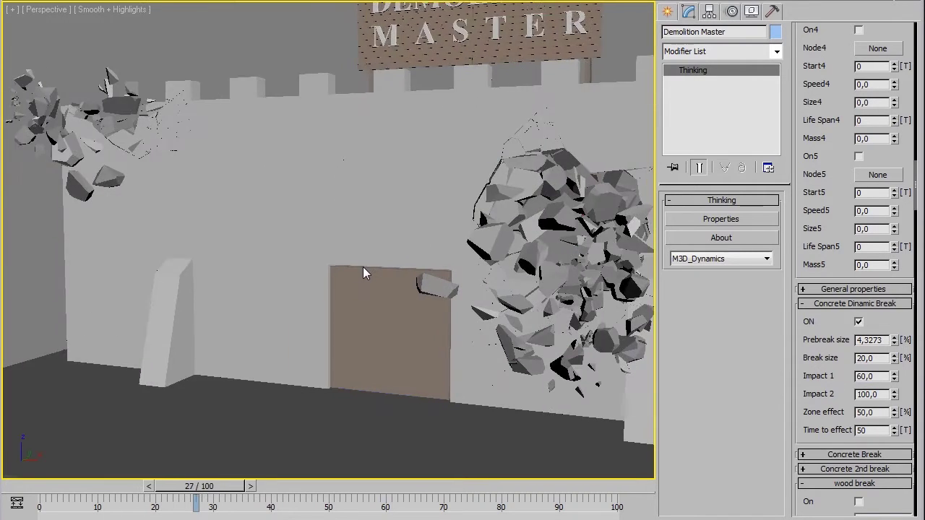
- Step through the frames with edged faces on to preview the concrete break
scroll(363, 271, down, 5)
click(251, 486)
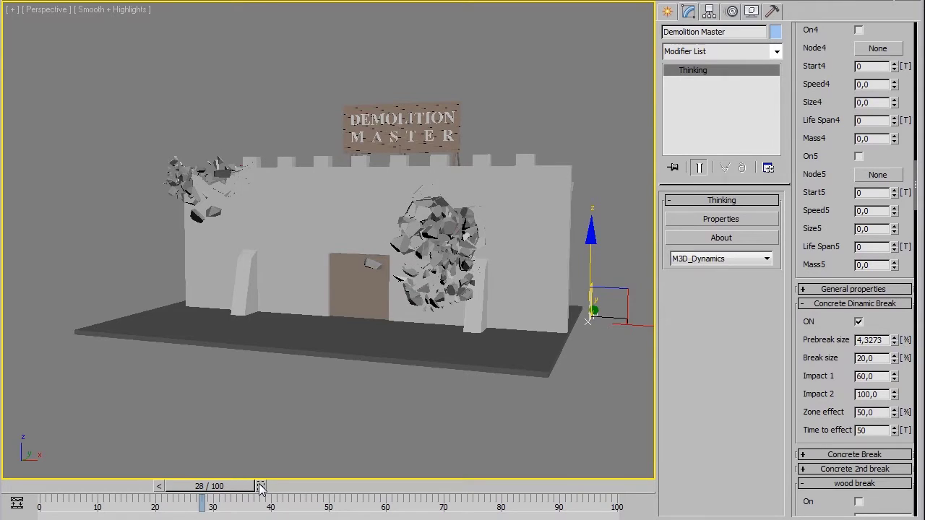
click(259, 486)
click(271, 489)
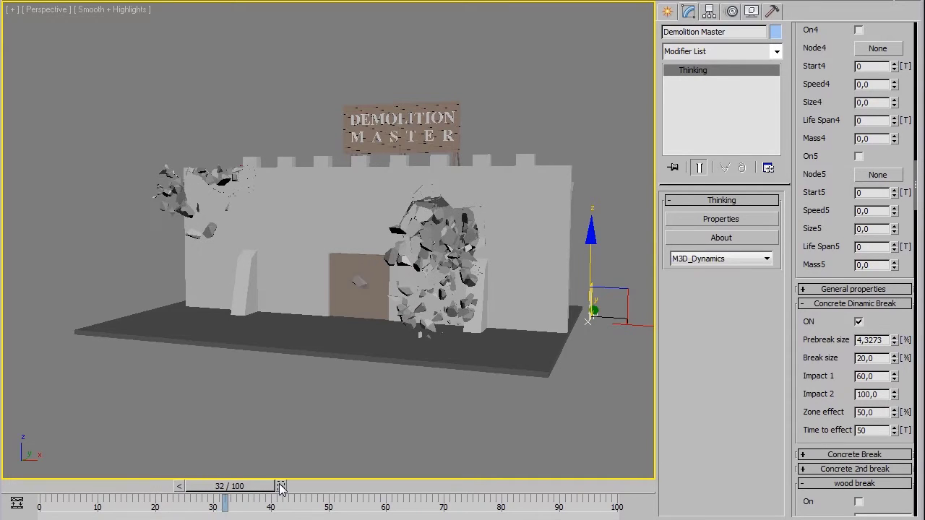
click(282, 488)
key(F4)
click(290, 487)
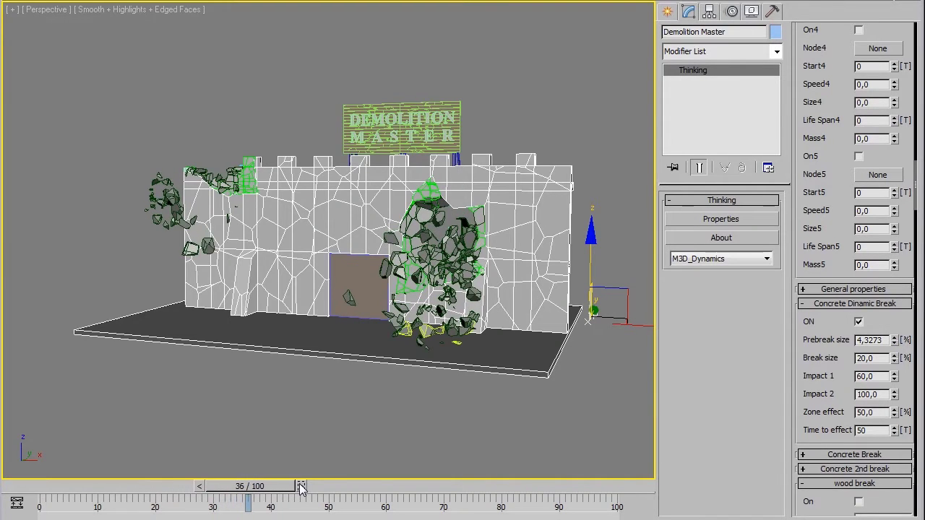
click(301, 487)
click(311, 488)
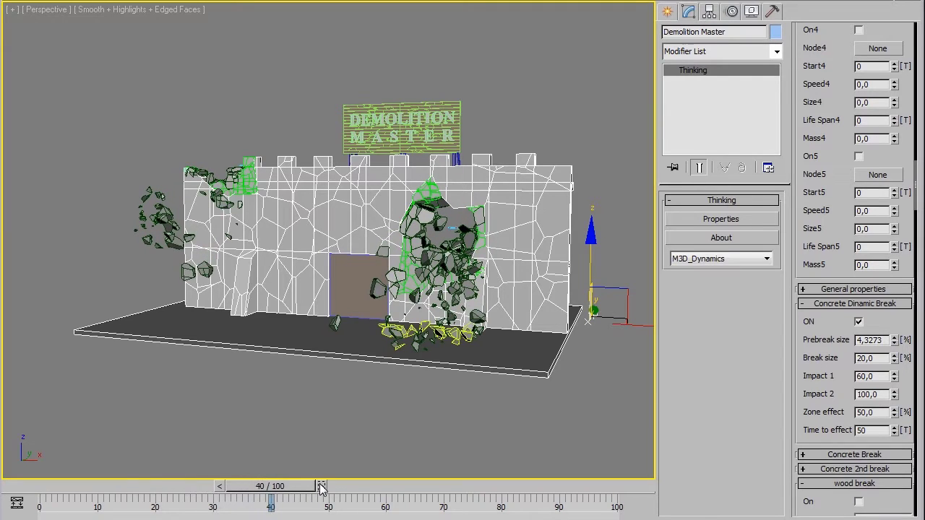
click(323, 488)
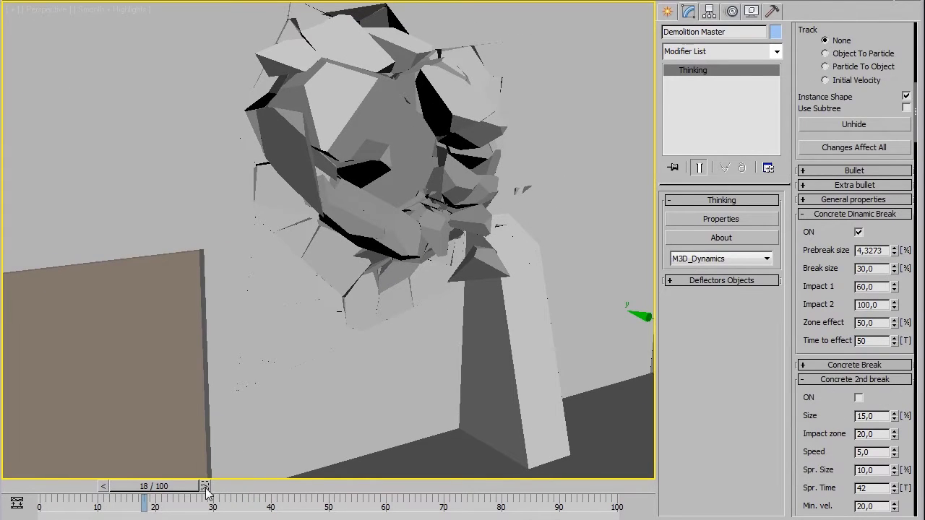
- Turn on the concrete second break and set its size to 30
click(206, 488)
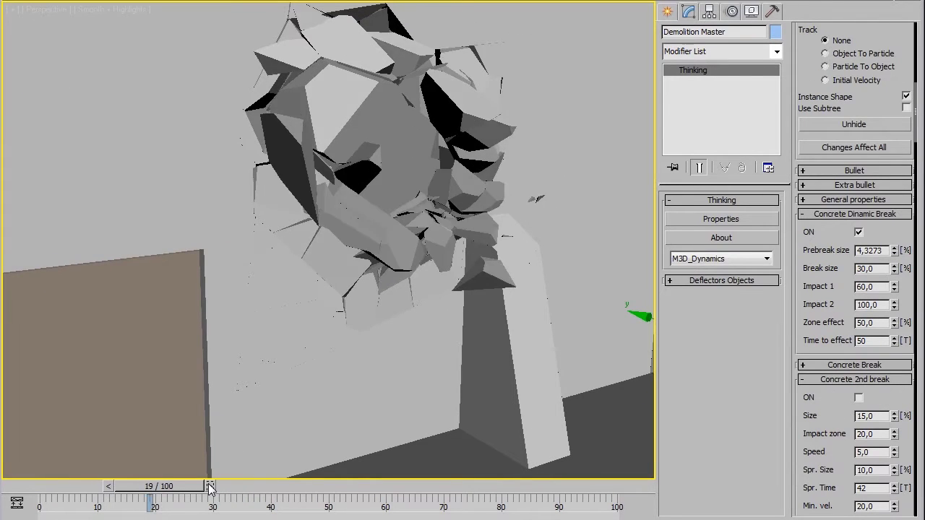
click(220, 487)
drag(224, 489, 346, 489)
middle_drag(394, 334, 391, 307)
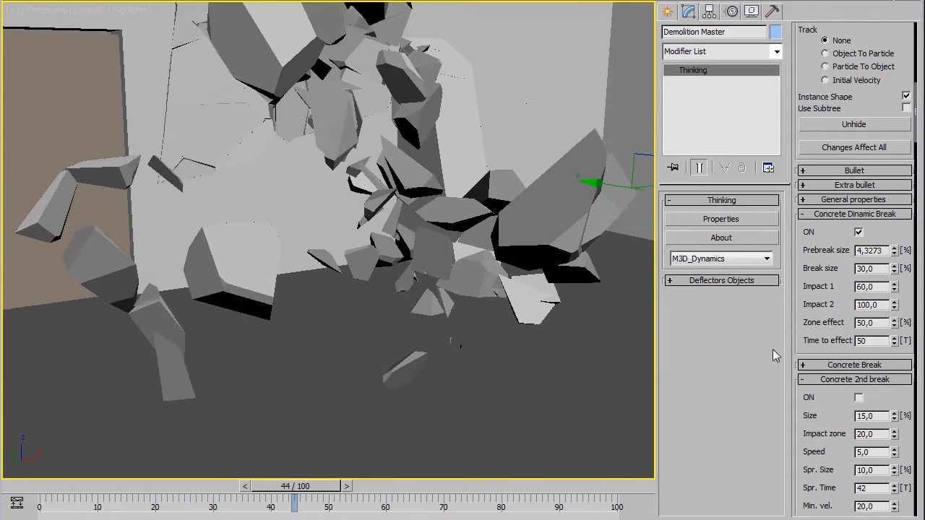
click(859, 398)
middle_drag(473, 371, 459, 370)
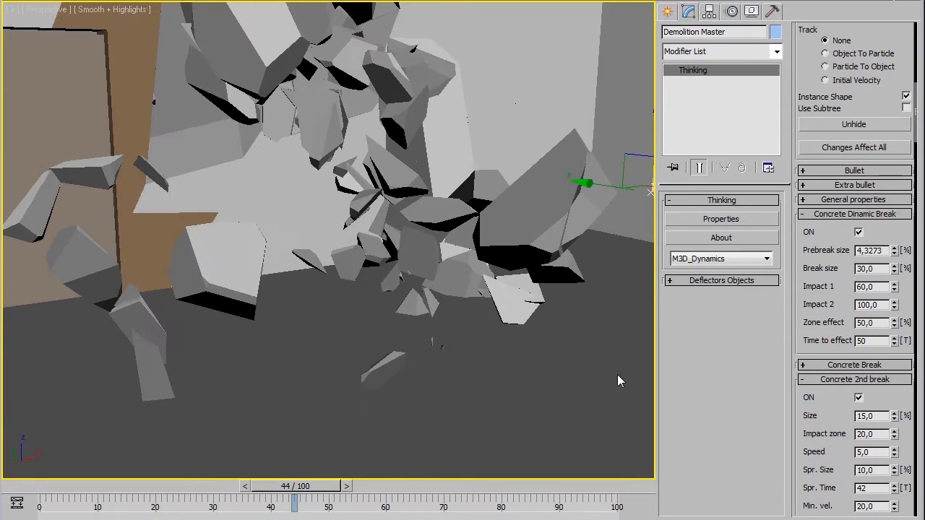
drag(883, 417, 840, 424)
text(30)
key(Return)
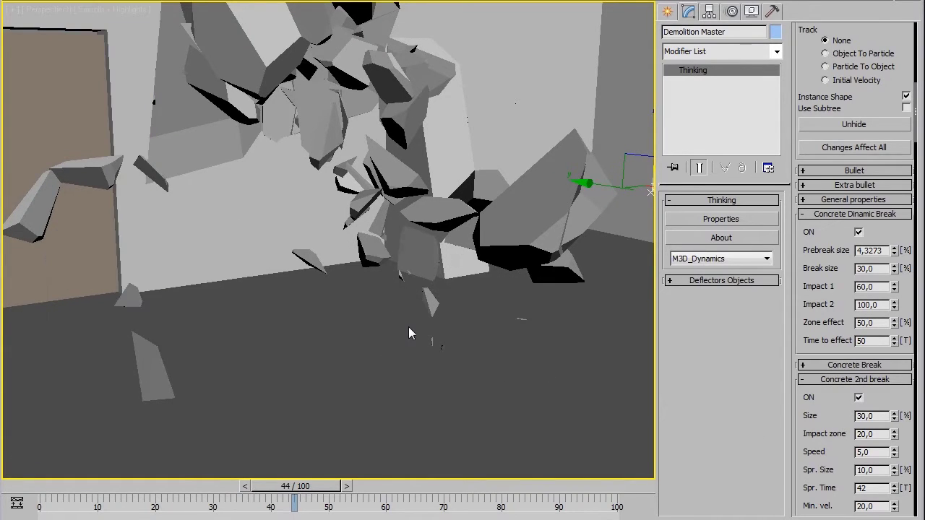
- Replay the animation from frame 0 with edged faces to watch the debris spread
key(F4)
click(348, 486)
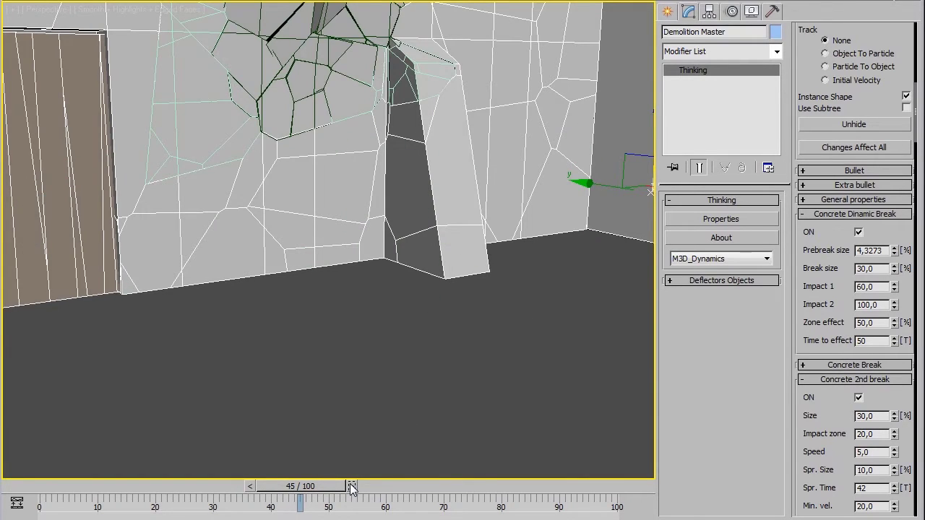
click(351, 488)
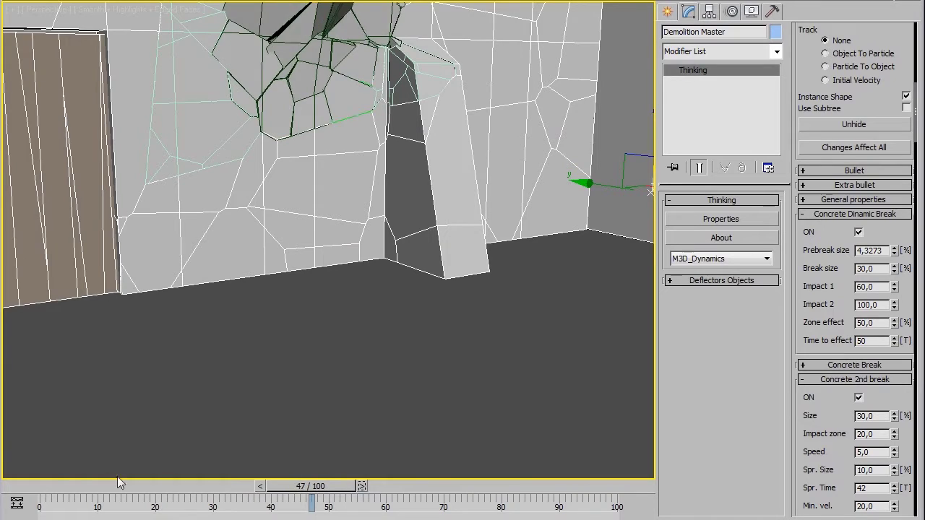
click(49, 488)
click(186, 488)
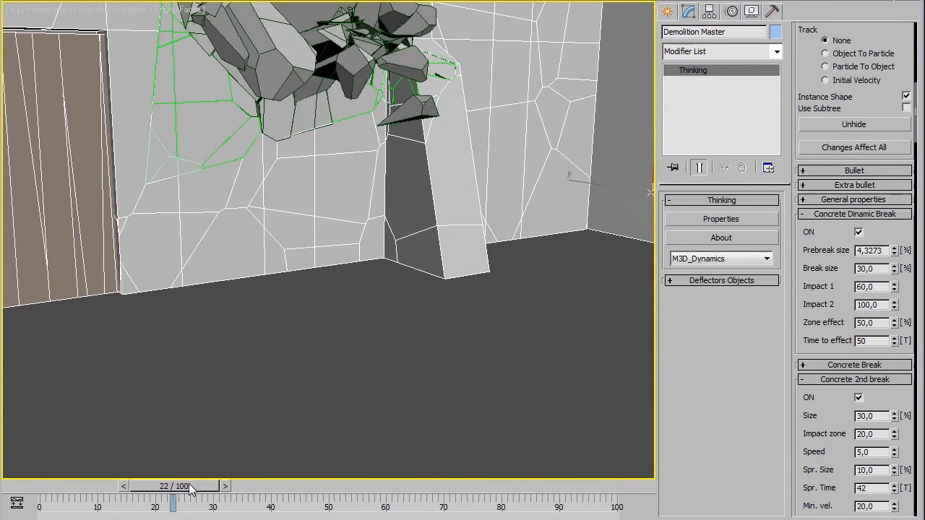
drag(210, 488, 261, 484)
mouse_move(538, 383)
alt+middle_down()
mouse_move(482, 390)
mouse_move(474, 458)
mouse_move(453, 449)
alt+middle_up()
scroll(822, 462, down, 2)
scroll(826, 415, down, 2)
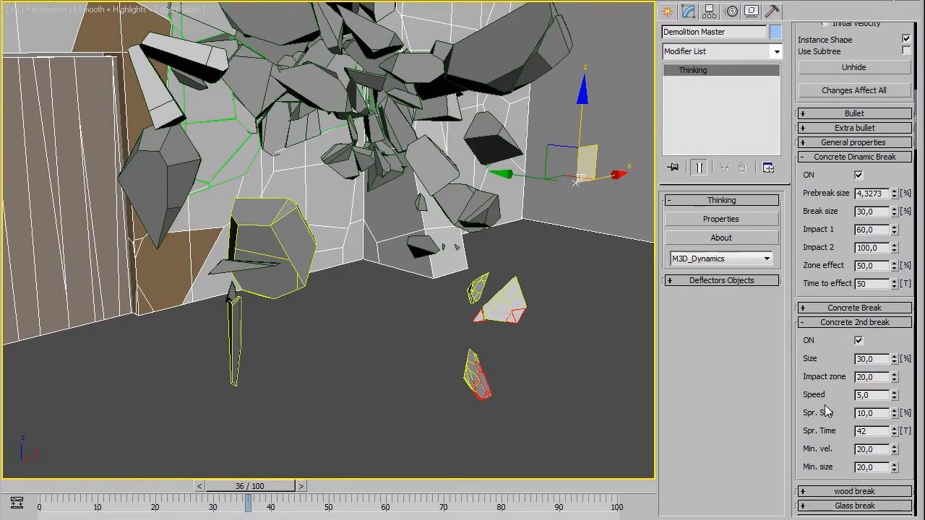
- Raise the concrete 2nd break minimum size to 40, then to 50
double_click(877, 468)
text(40)
key(Return)
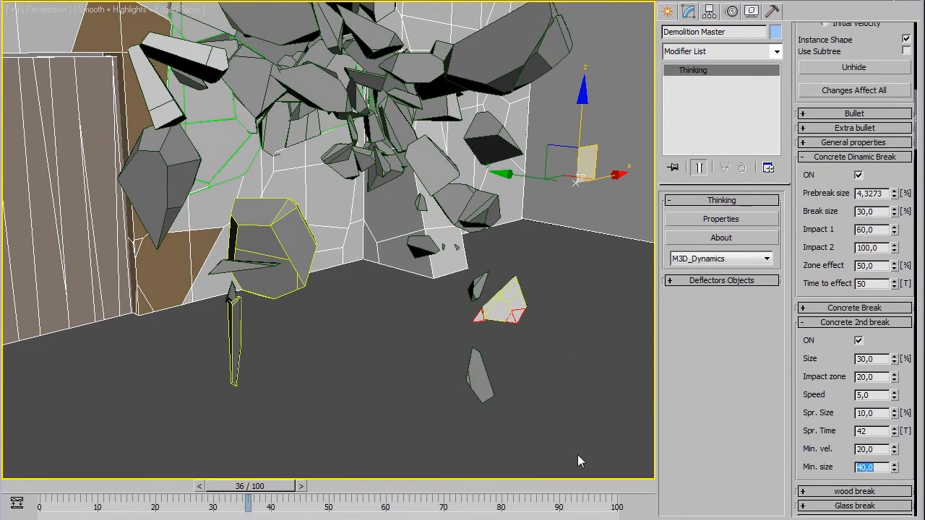
text(50)
key(Return)
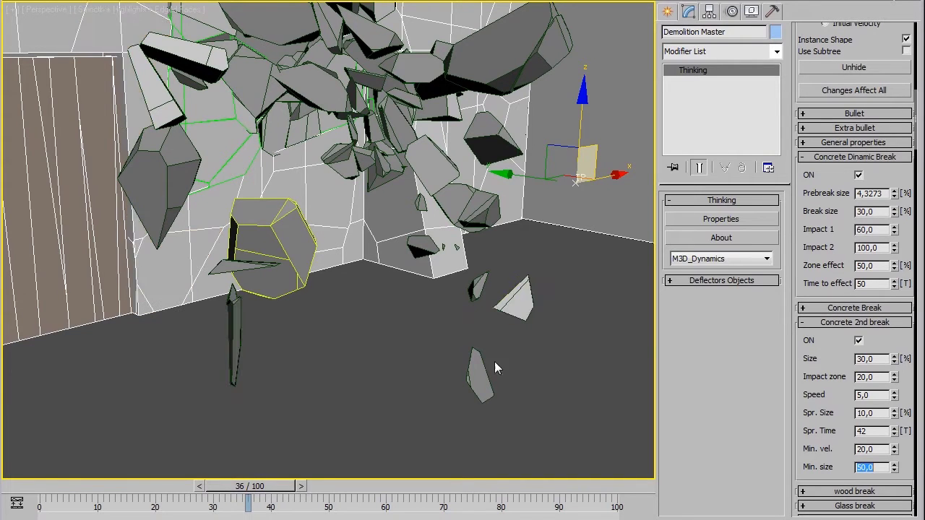
- Set the concrete second break size to 10
click(316, 490)
click(315, 490)
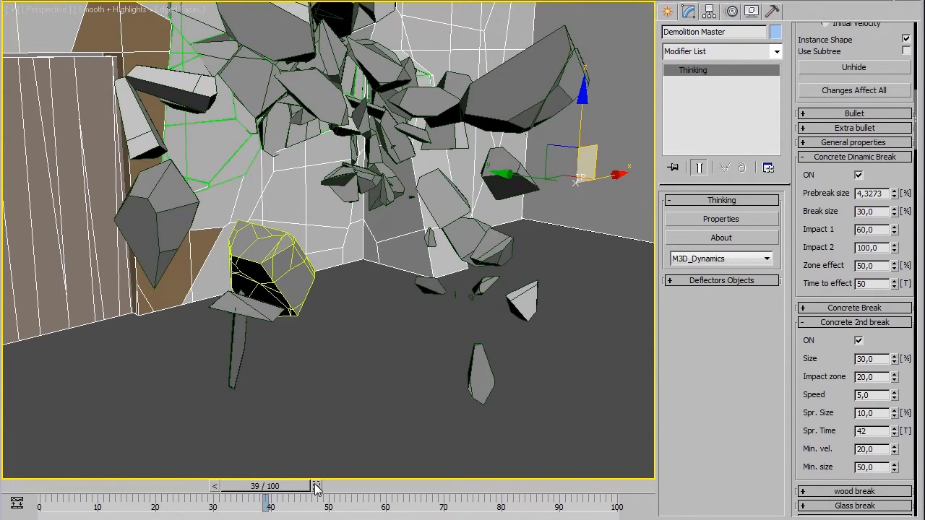
double_click(867, 359)
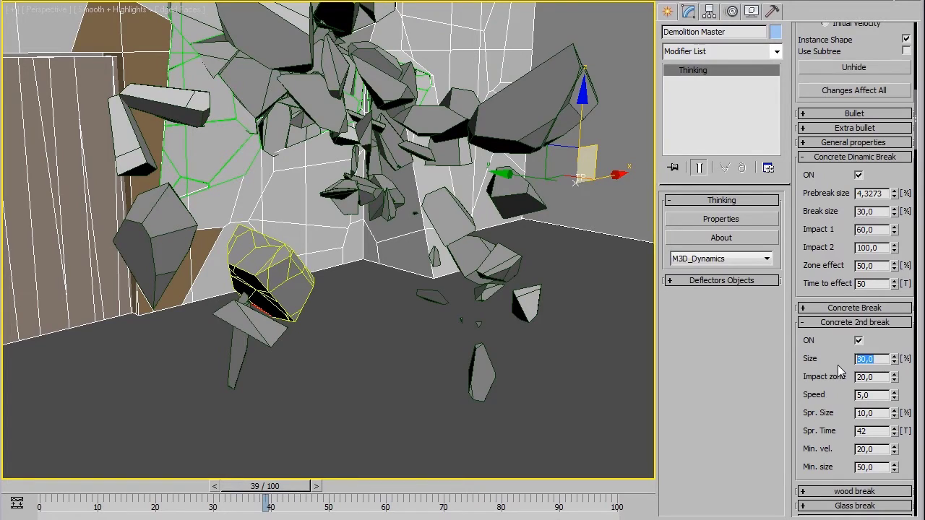
text(10)
key(Return)
- Set the concrete second break impact zone to 60
click(316, 486)
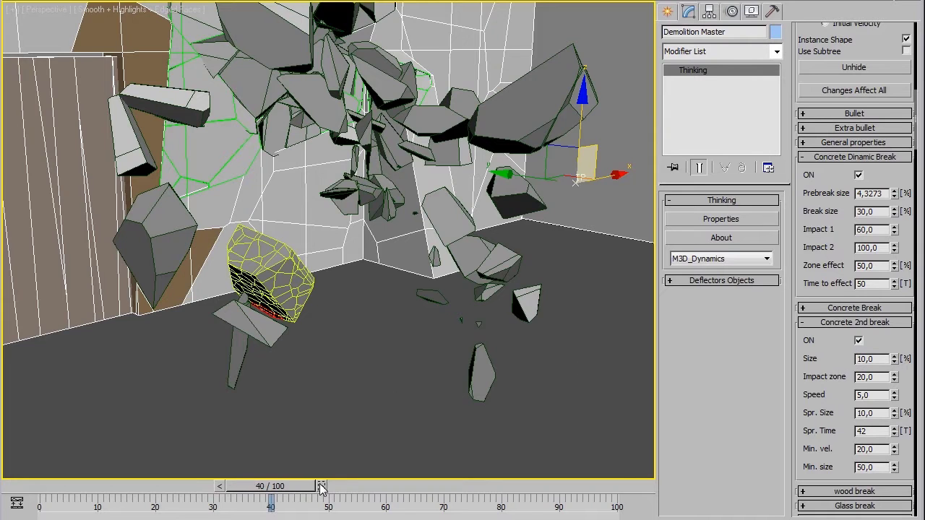
click(323, 486)
click(337, 486)
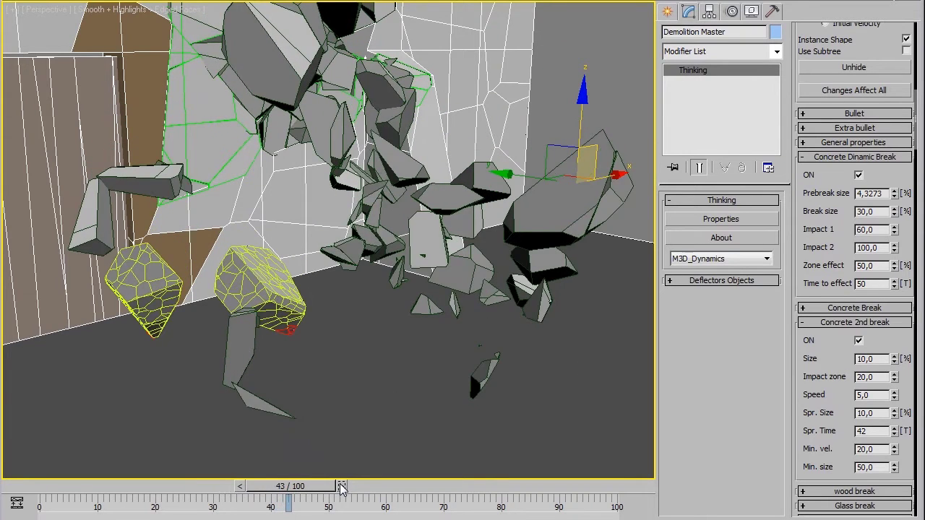
click(348, 485)
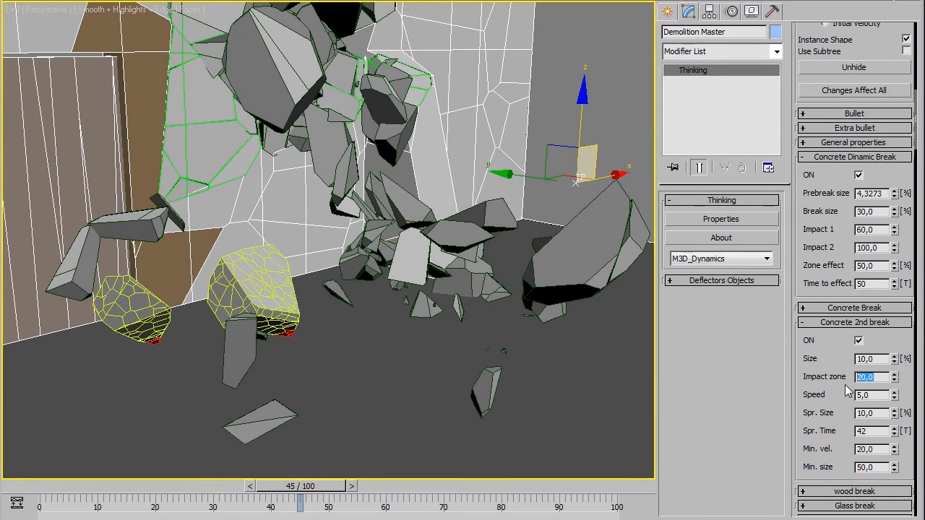
text(60)
key(Return)
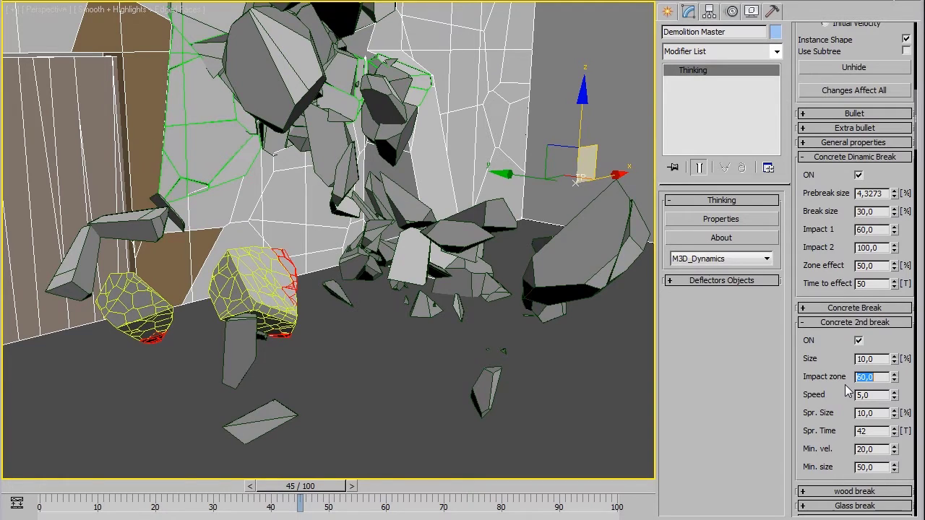
- Step frame by frame to around frame 42 to check the finer secondary fragments
click(354, 486)
click(360, 486)
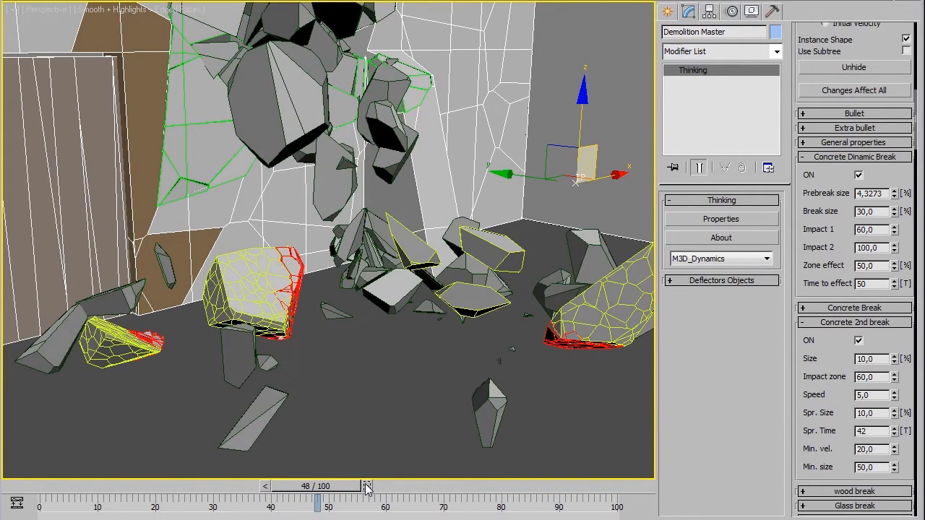
click(367, 487)
click(371, 488)
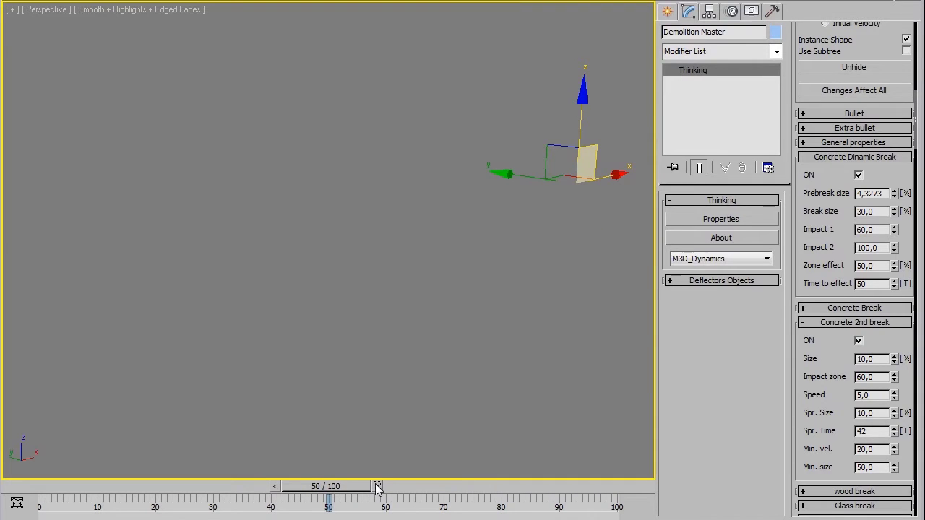
click(376, 487)
click(382, 486)
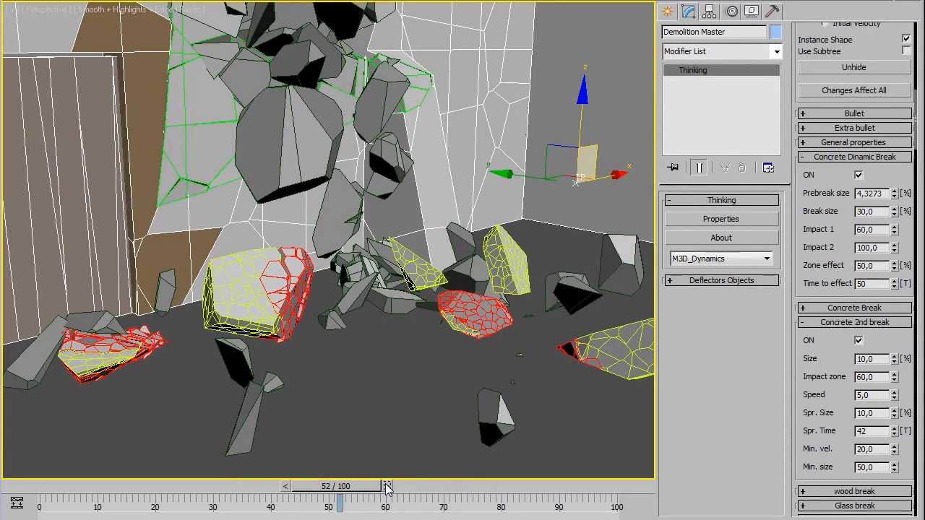
click(391, 488)
click(390, 487)
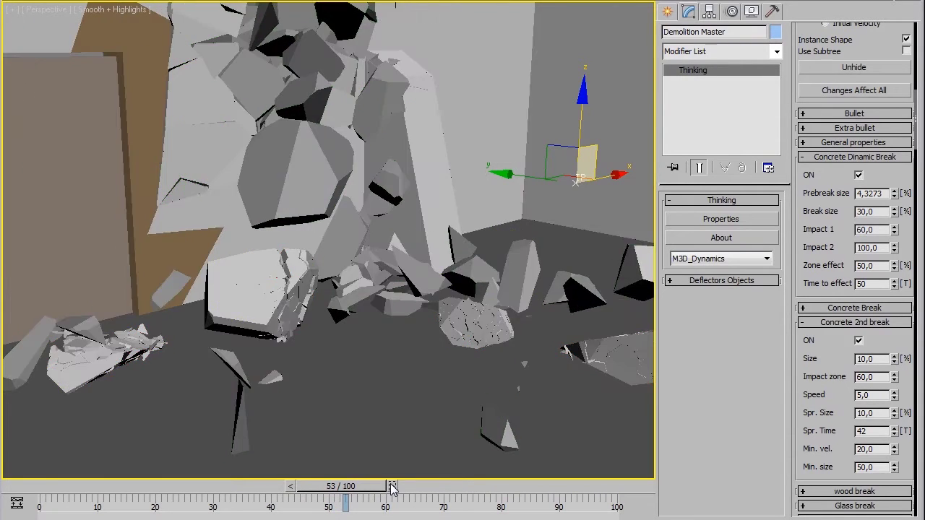
click(396, 487)
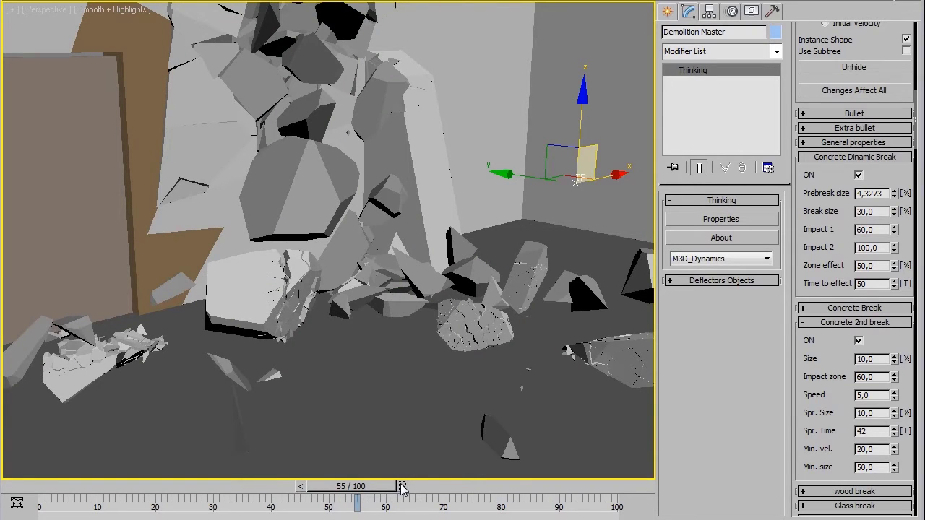
click(402, 488)
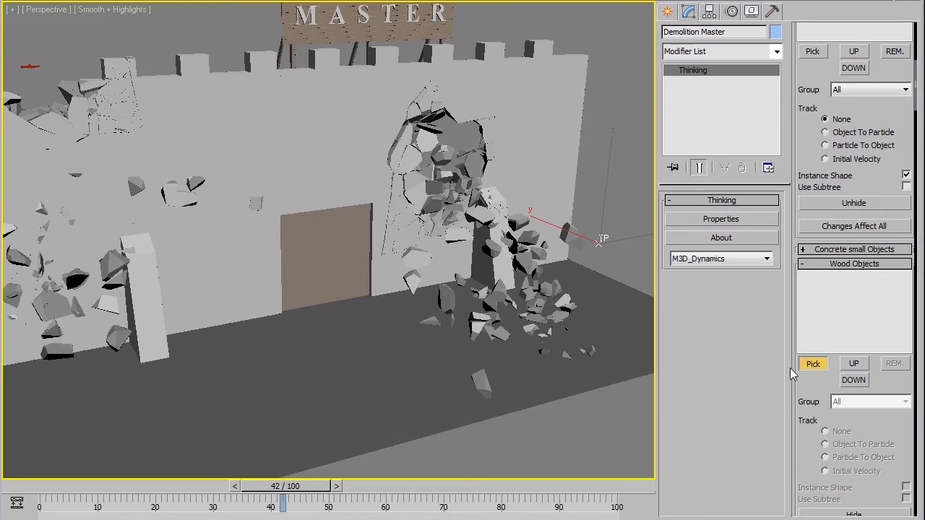
- Add the door as a wood object with Instance Shape turned on
click(326, 253)
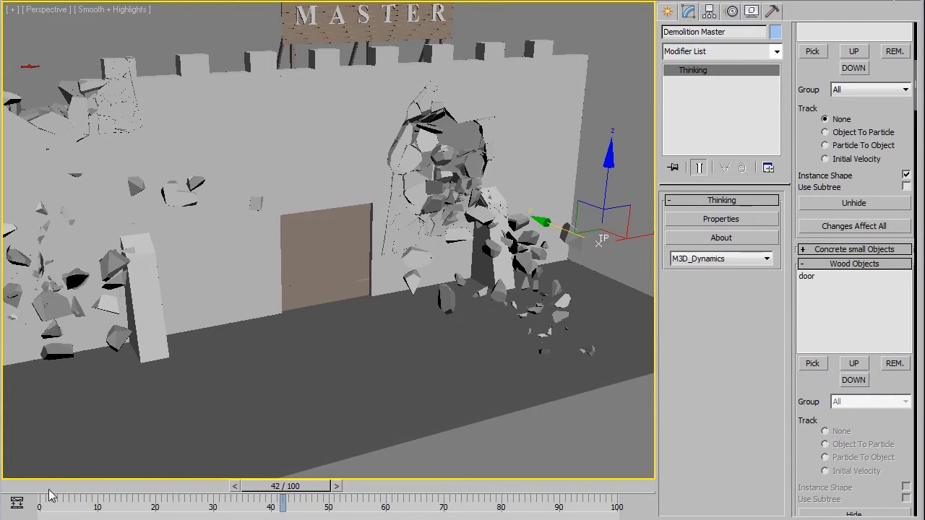
key(Home)
click(808, 278)
scroll(888, 412, down, 2)
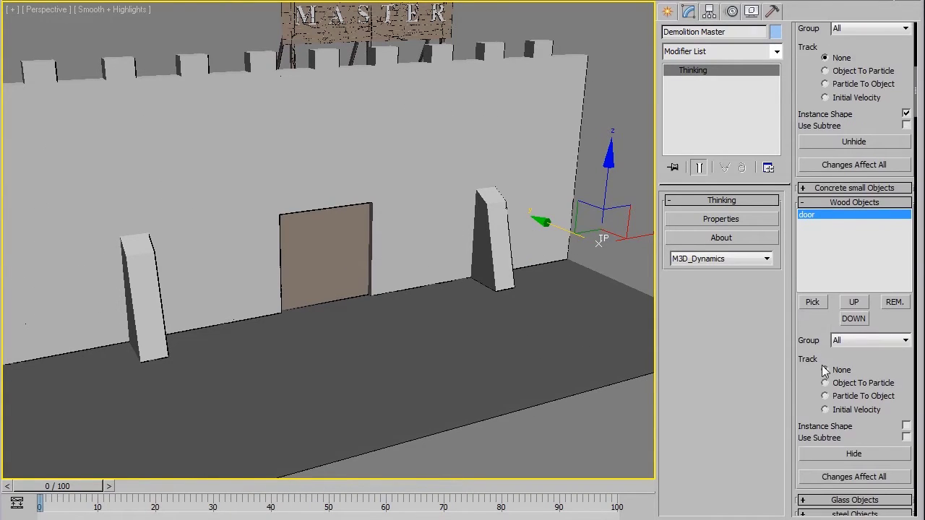
click(906, 426)
click(861, 449)
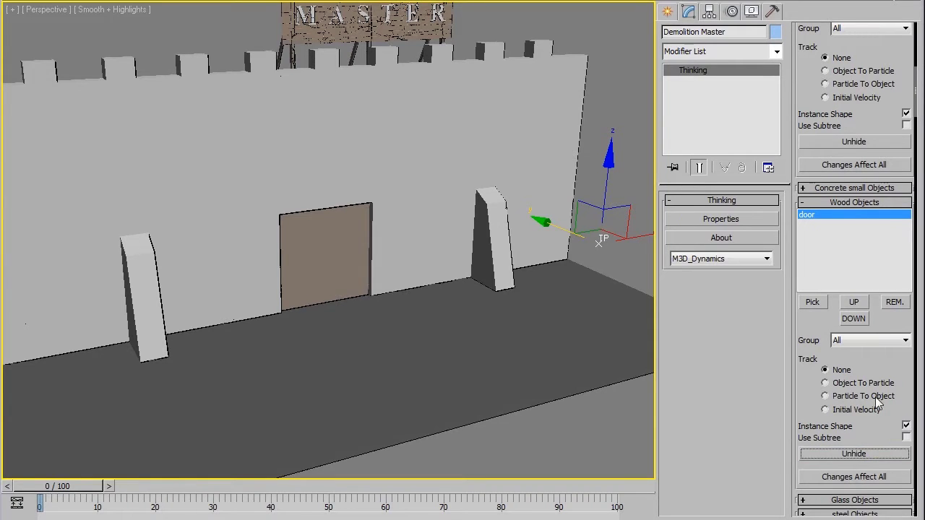
- Copy the shot to the door as shot002 and reselect Demolition Master
mouse_move(519, 346)
alt+middle_down()
mouse_move(458, 351)
mouse_move(551, 351)
mouse_move(604, 363)
mouse_move(226, 312)
mouse_move(257, 172)
alt+middle_up()
click(254, 210)
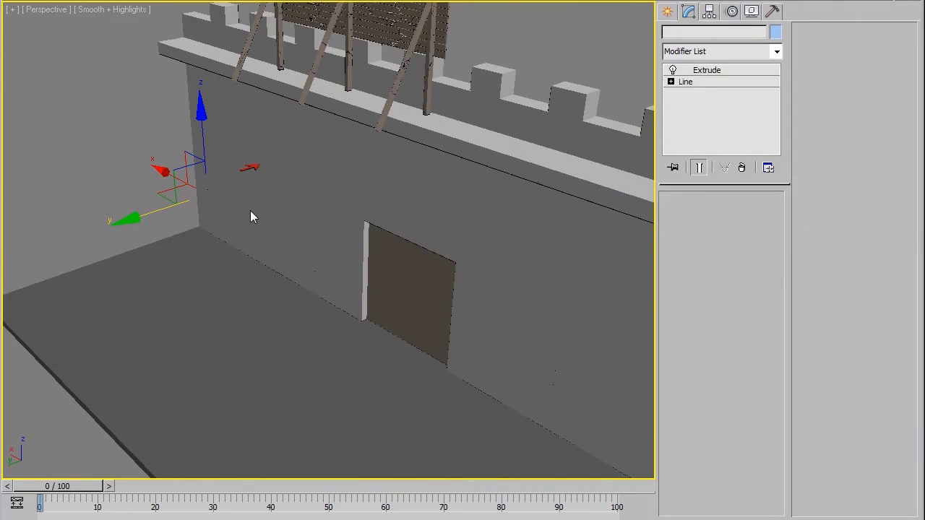
alt+middle_drag(255, 211, 284, 173)
shift+drag(313, 201, 393, 242)
click(461, 316)
mouse_move(497, 318)
alt+middle_down()
mouse_move(320, 309)
mouse_move(436, 309)
mouse_move(523, 209)
alt+middle_up()
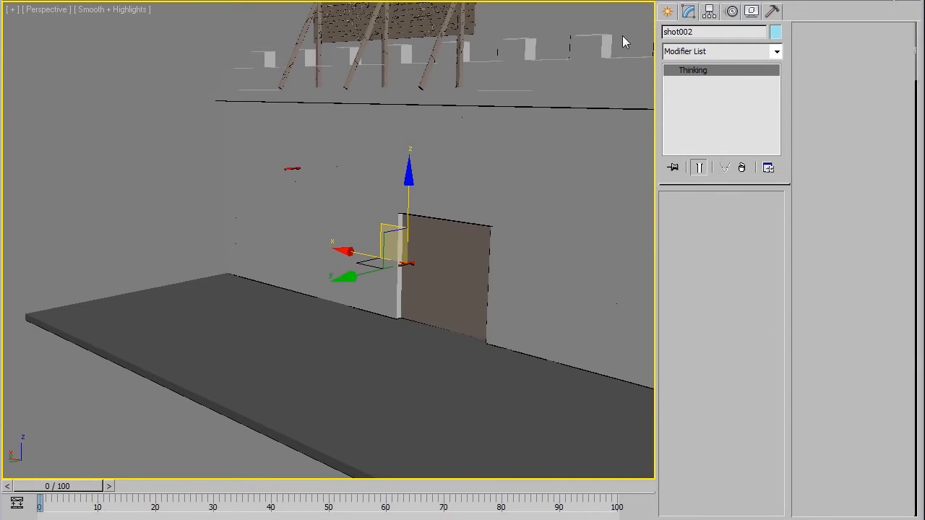
key(ctrl+z)
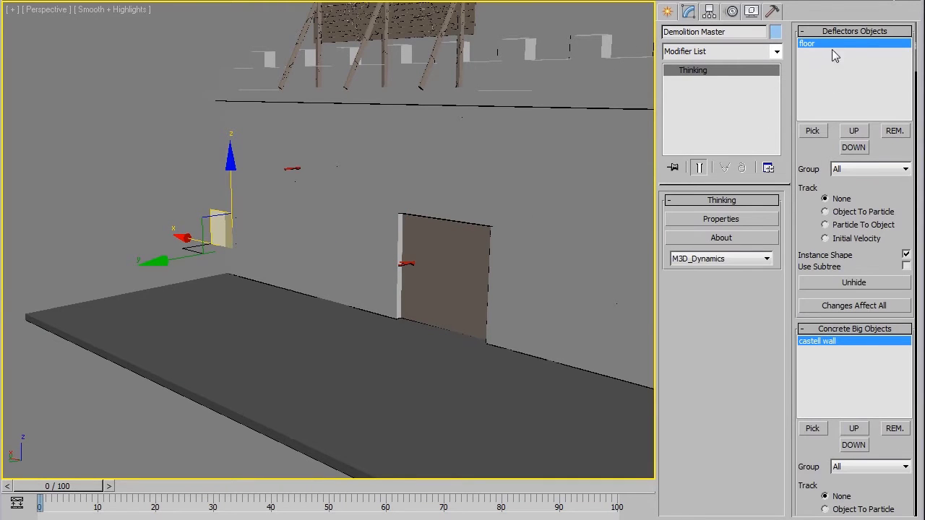
- Enable the second extra bullet and assign shot002 as its node
click(844, 33)
click(844, 33)
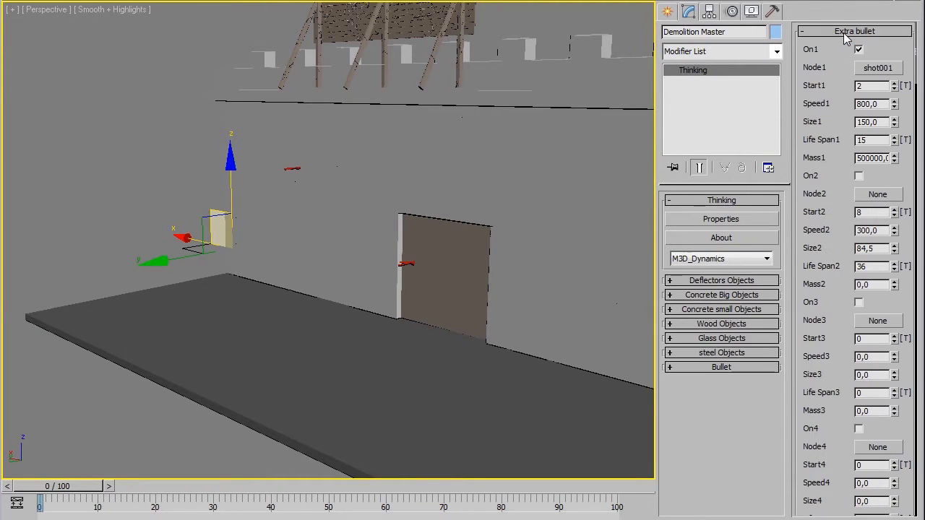
click(858, 176)
click(876, 194)
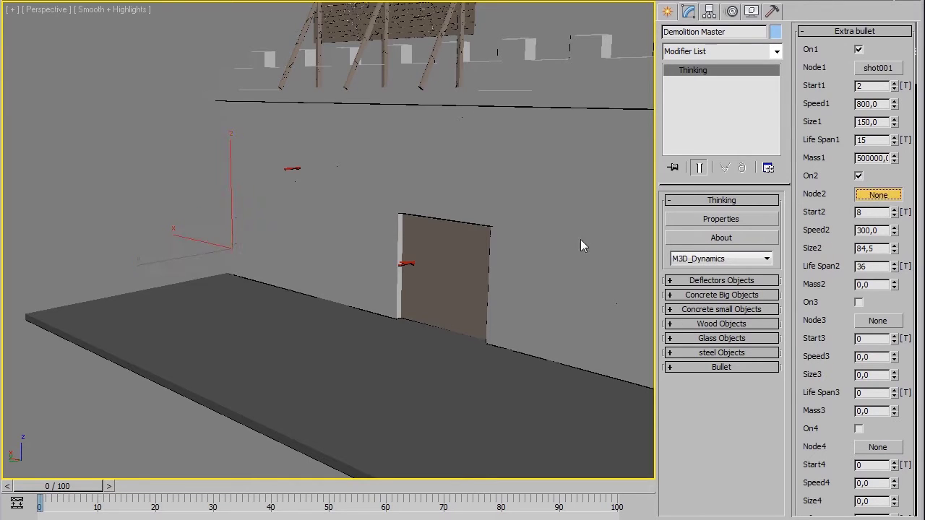
click(401, 266)
key(F4)
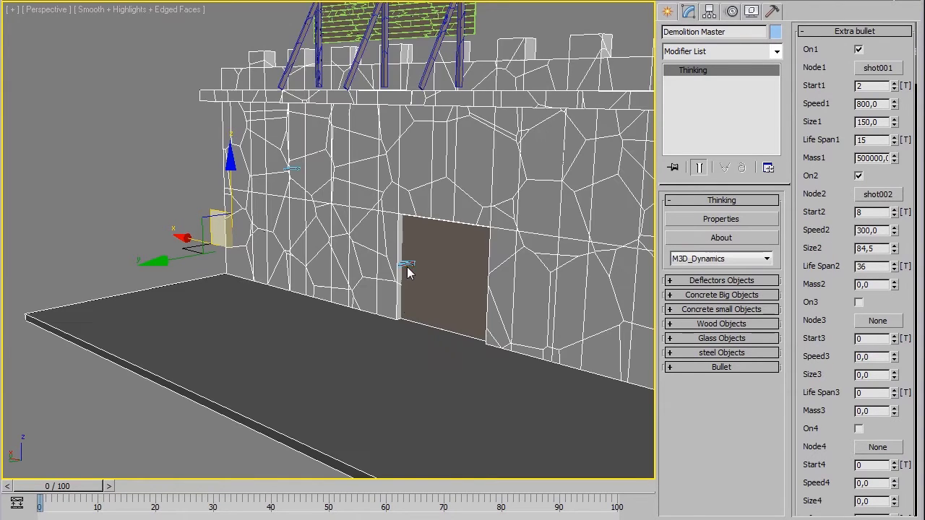
middle_drag(403, 271, 397, 274)
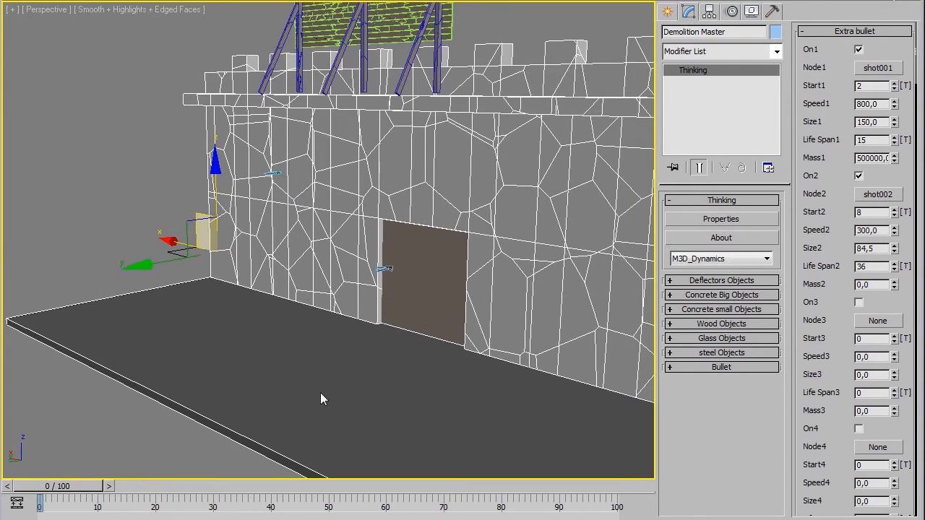
click(107, 487)
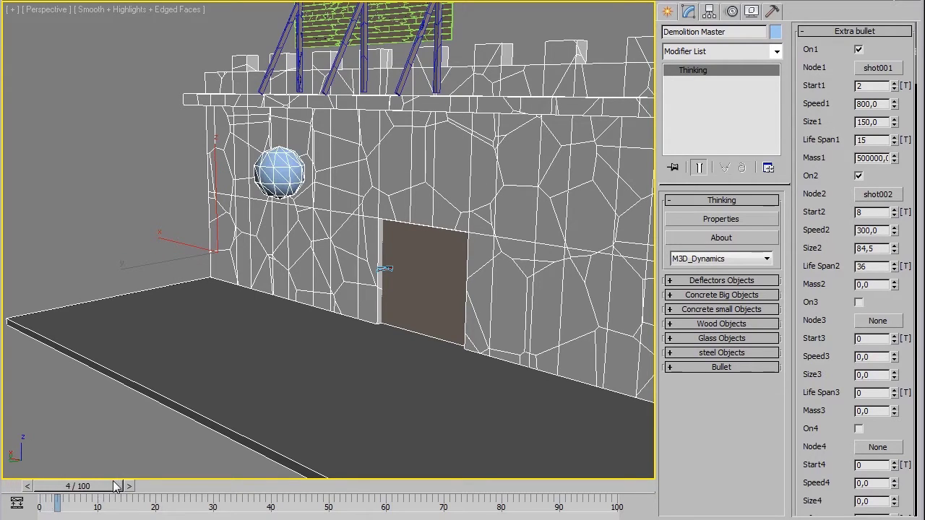
click(119, 486)
- Give the second bullet start frame 5, life span 15 and speed 600
double_click(882, 214)
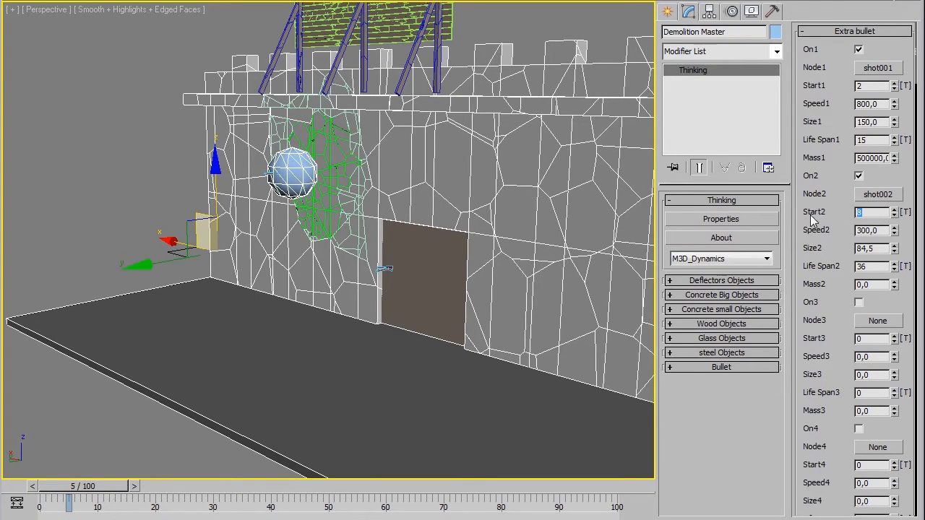
text(6)
key(BackSpace)
text(5)
click(137, 488)
click(147, 489)
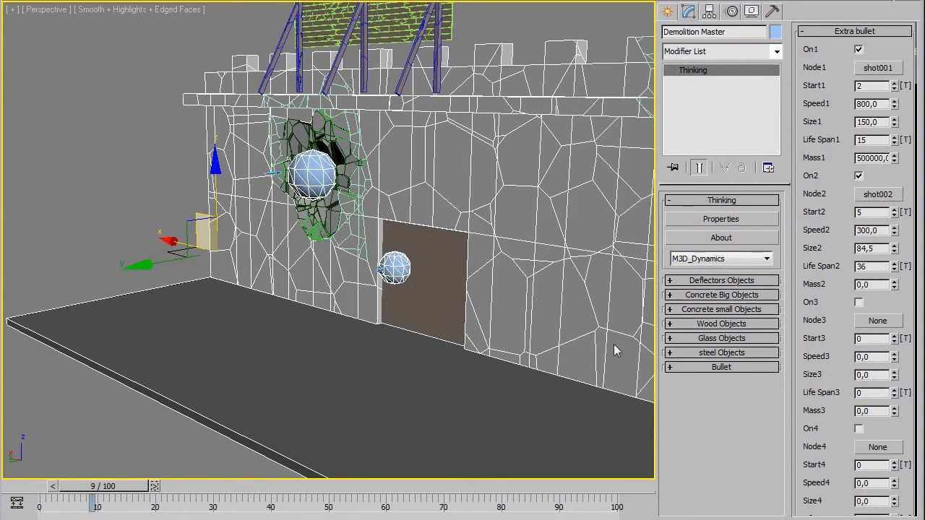
double_click(878, 268)
text(15)
key(Return)
key(shift+Tab)
key(shift+Tab)
text(600)
key(Return)
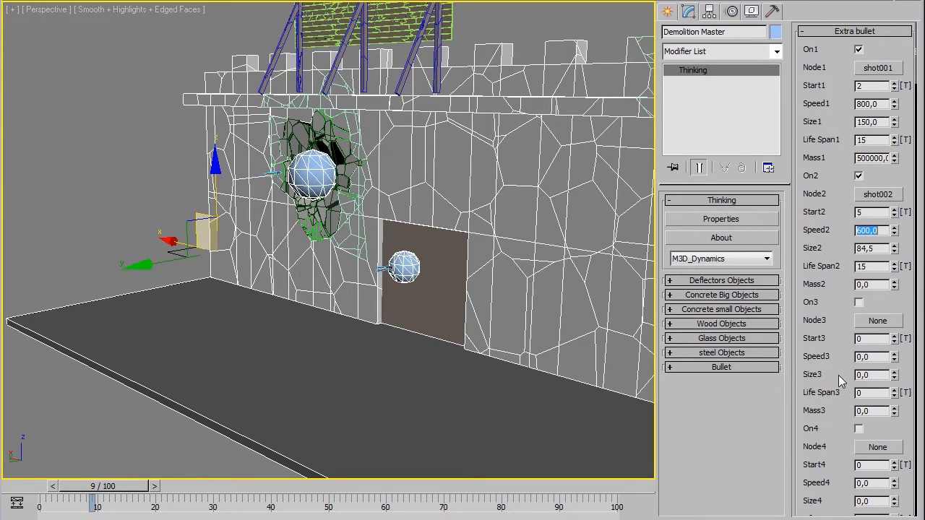
- Select shot002 and move it into line in front of the wooden door
alt+middle_drag(450, 333, 390, 329)
drag(809, 448, 854, 151)
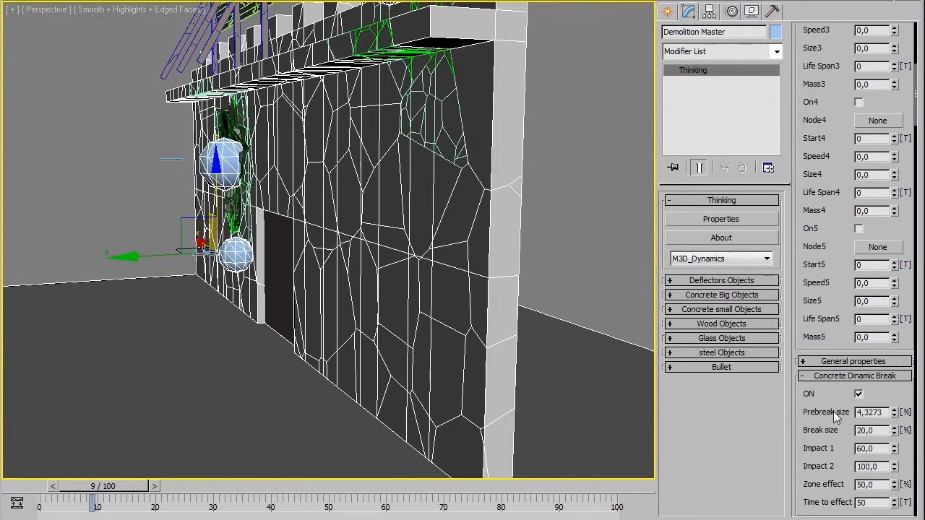
drag(838, 418, 858, 99)
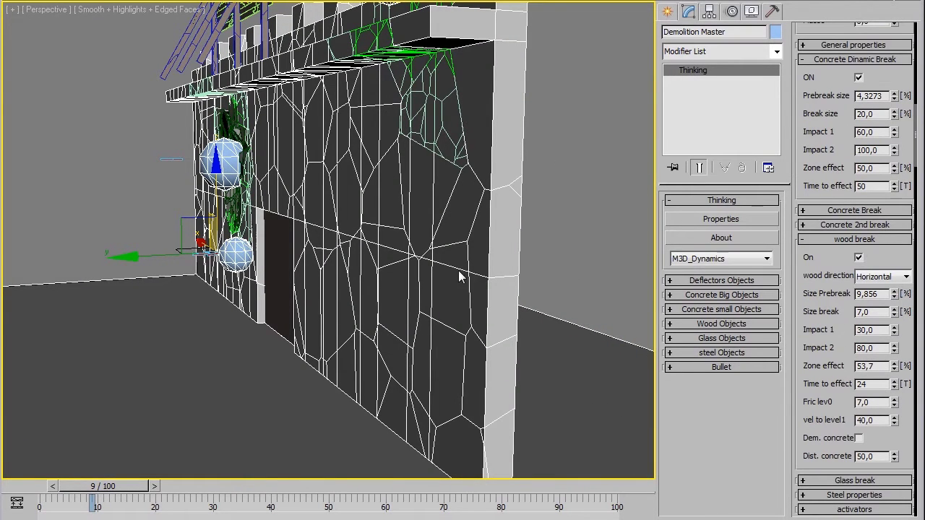
click(210, 261)
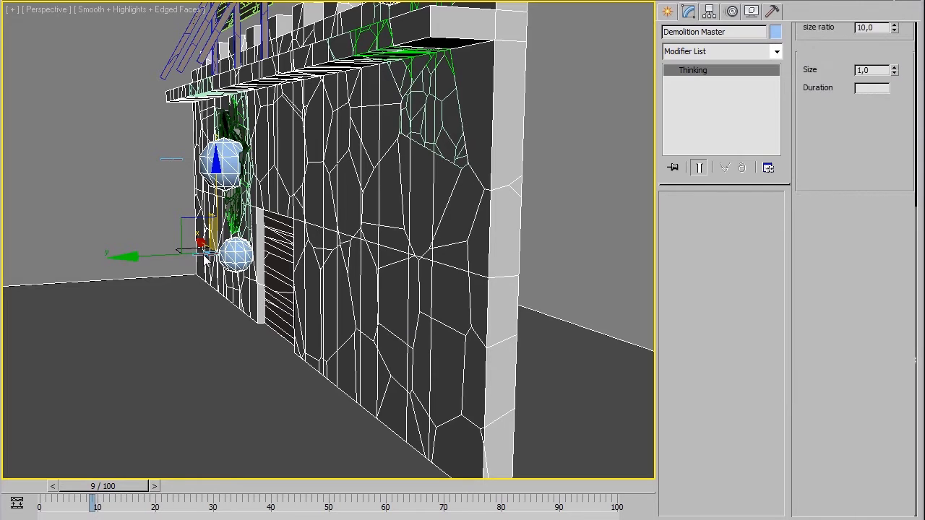
click(163, 261)
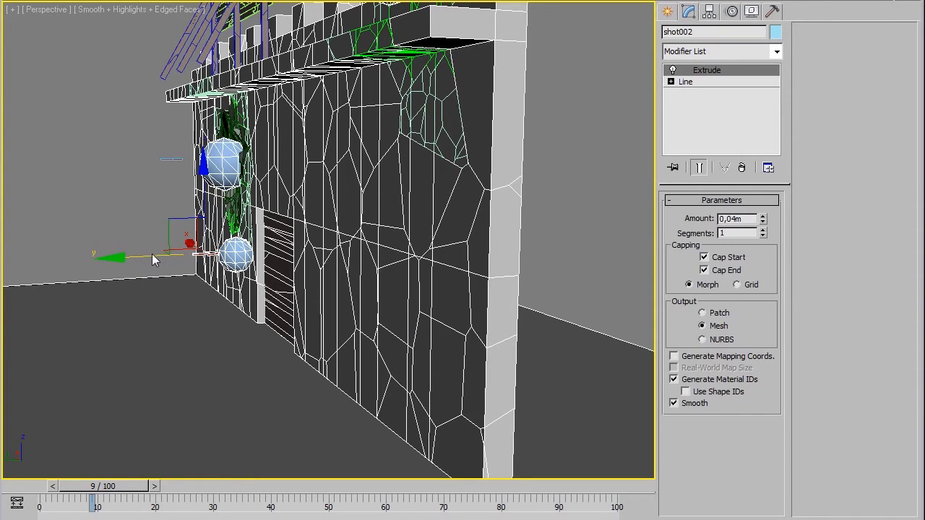
drag(152, 260, 188, 252)
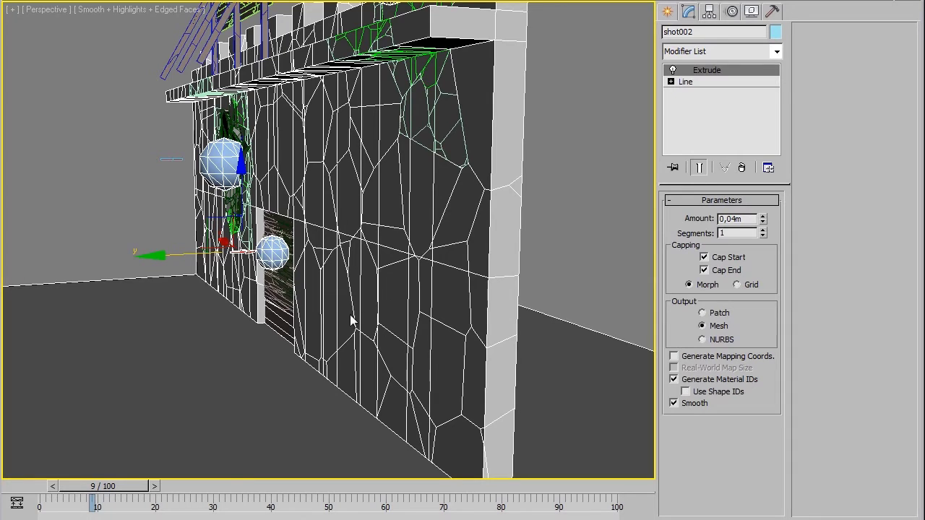
drag(304, 322, 342, 326)
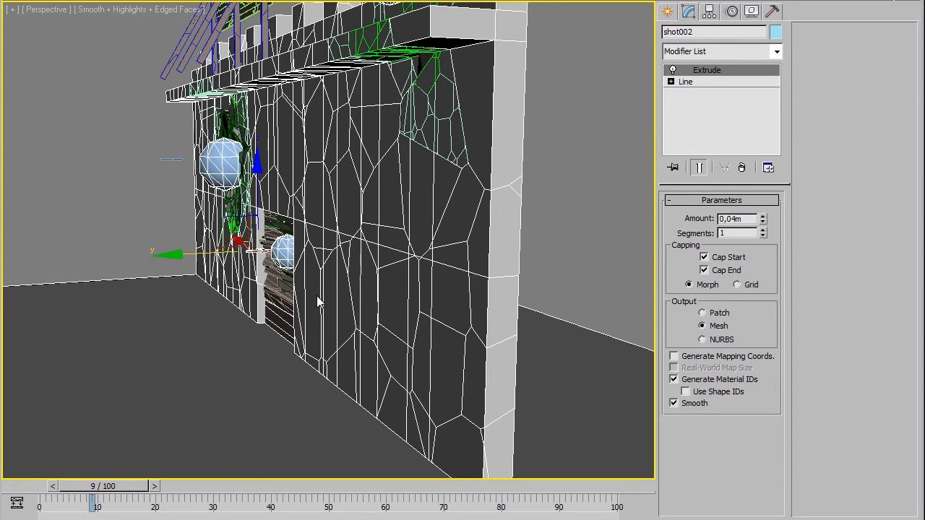
- Scrub ahead to watch the door break and set the wood break direction to Vertical
mouse_move(297, 305)
alt+middle_down()
mouse_move(217, 309)
mouse_move(239, 295)
alt+middle_up()
scroll(239, 295, up, 2)
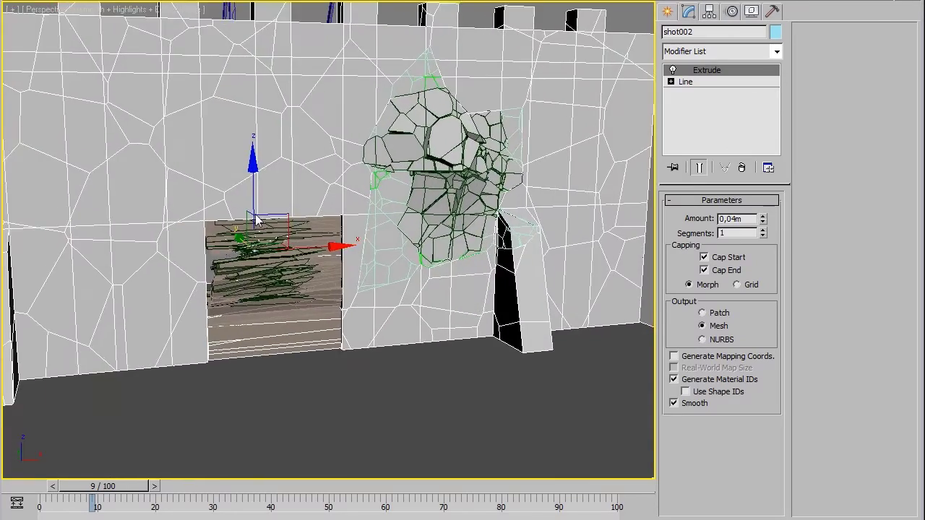
scroll(240, 295, up, 2)
scroll(330, 254, up, 2)
scroll(309, 296, up, 2)
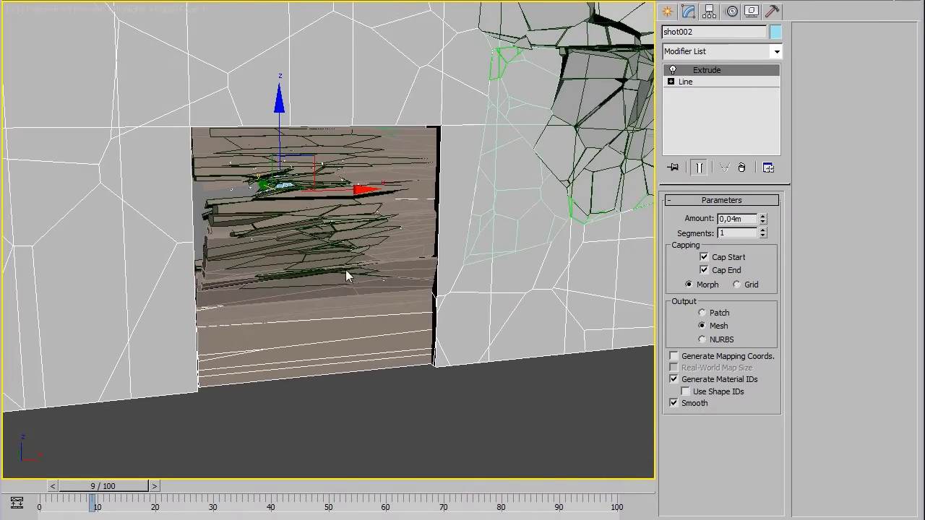
drag(154, 489, 209, 489)
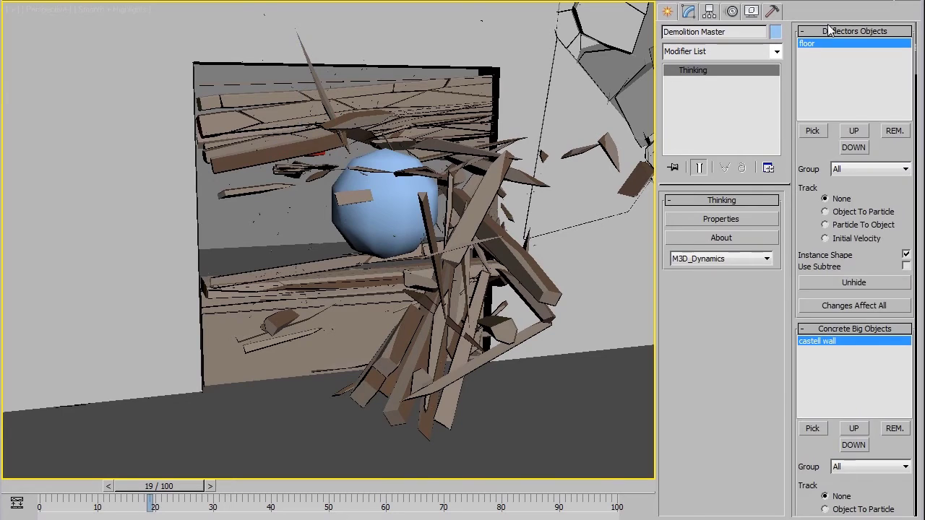
click(830, 31)
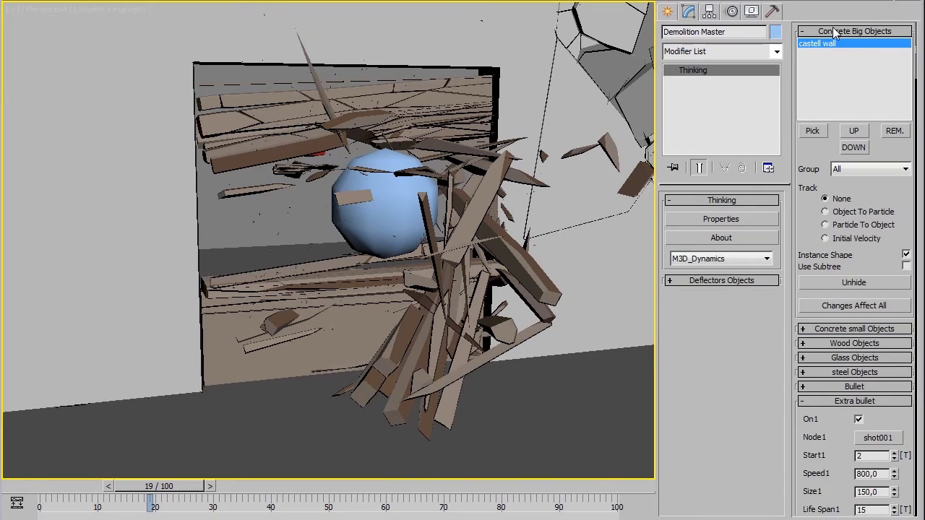
click(829, 31)
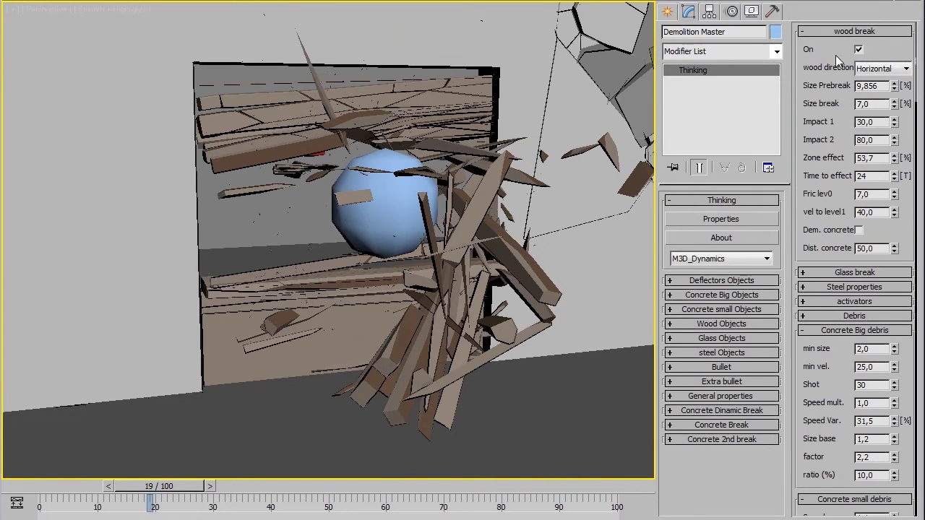
click(875, 69)
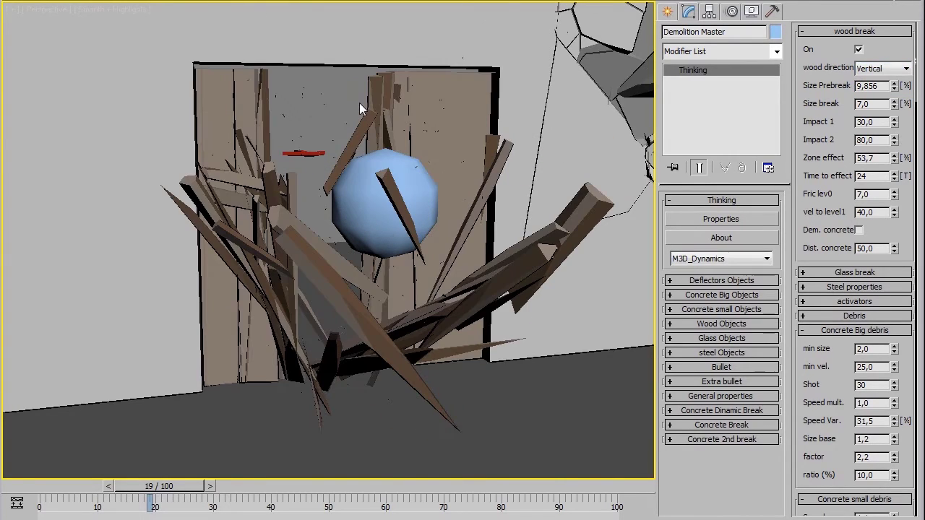
- Set the wood size break to 3 and view the finer door splinters
click(215, 486)
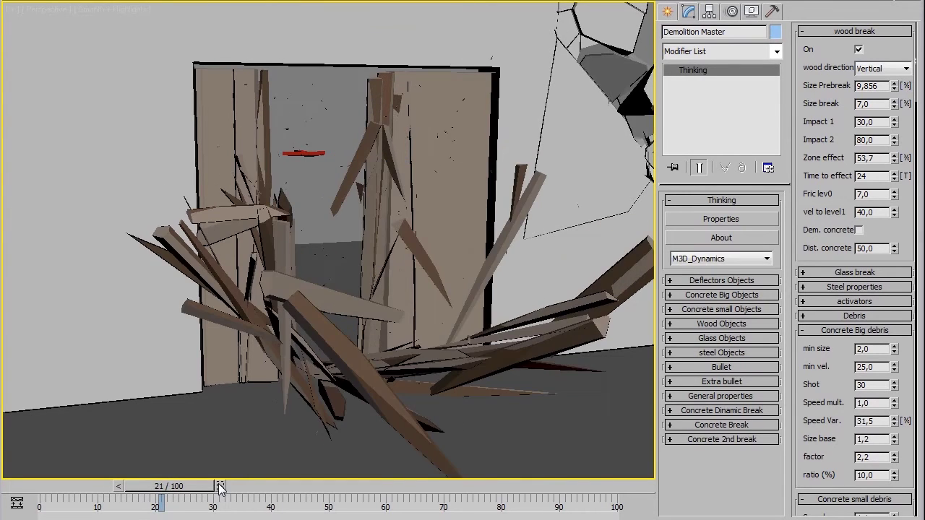
click(224, 488)
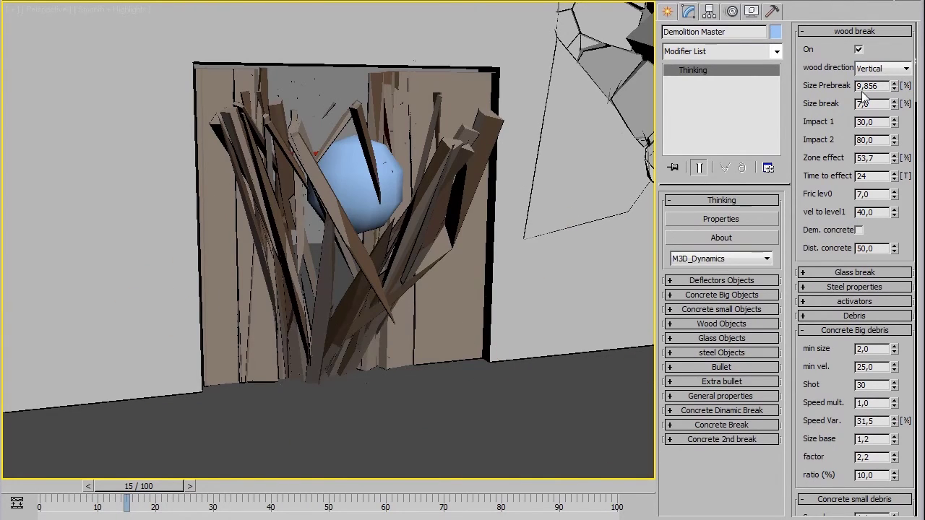
drag(878, 106, 819, 113)
text(3)
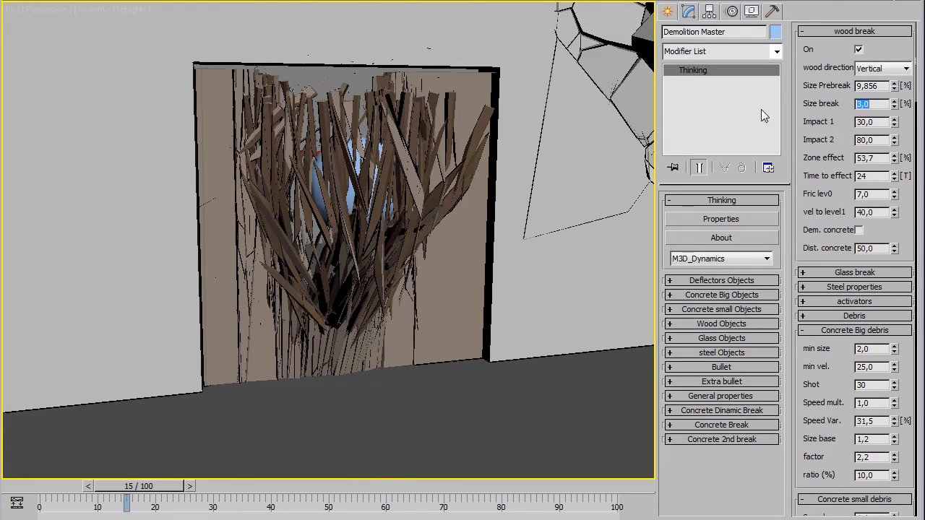
scroll(367, 99, up, 1)
scroll(367, 99, up, 3)
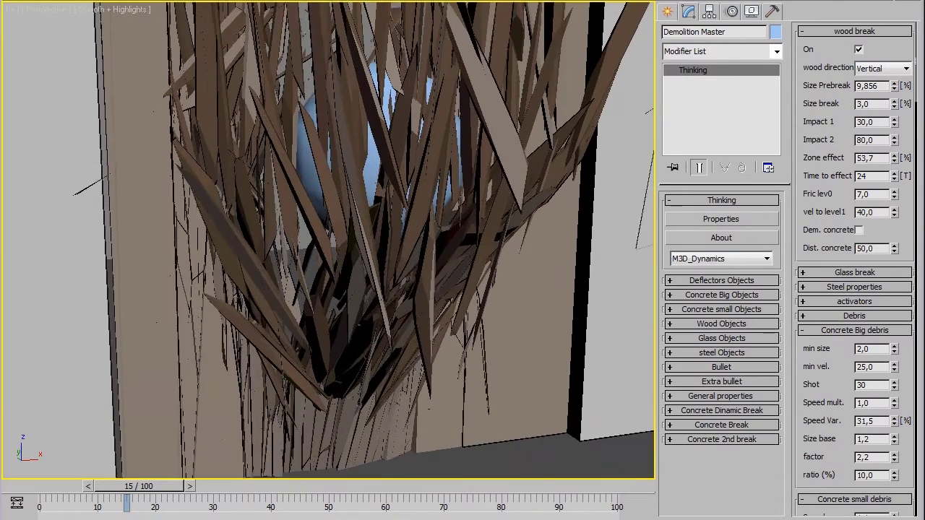
alt+middle_drag(367, 99, 389, 107)
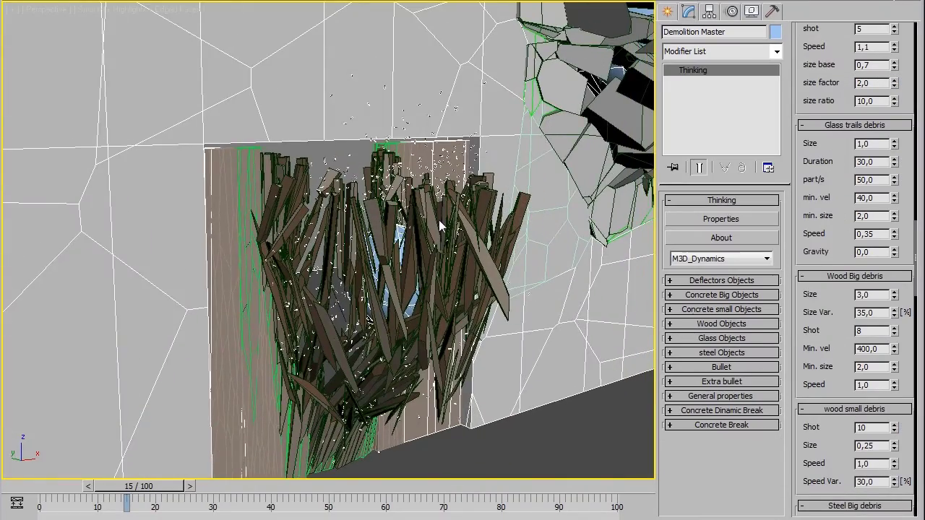
- Increase the Wood Big debris size above 3 with edge overlay off
alt+middle_drag(439, 220, 449, 108)
scroll(442, 181, up, 2)
key(F4)
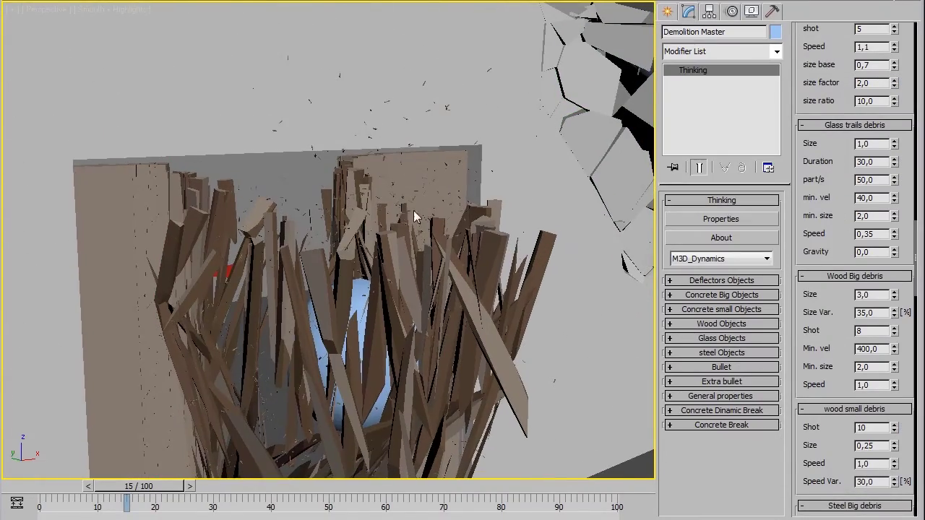
double_click(872, 295)
text(5)
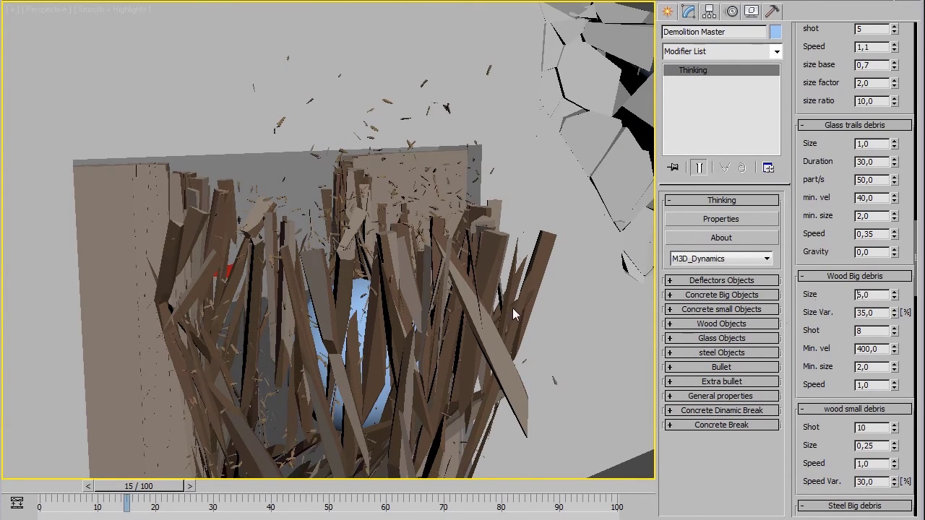
- Toggle the Wood Small debris option and inspect the splinter particles around the door
alt+middle_drag(534, 311, 504, 282)
scroll(896, 159, up, 5)
scroll(896, 159, up, 3)
scroll(896, 159, up, 3)
scroll(895, 159, up, 3)
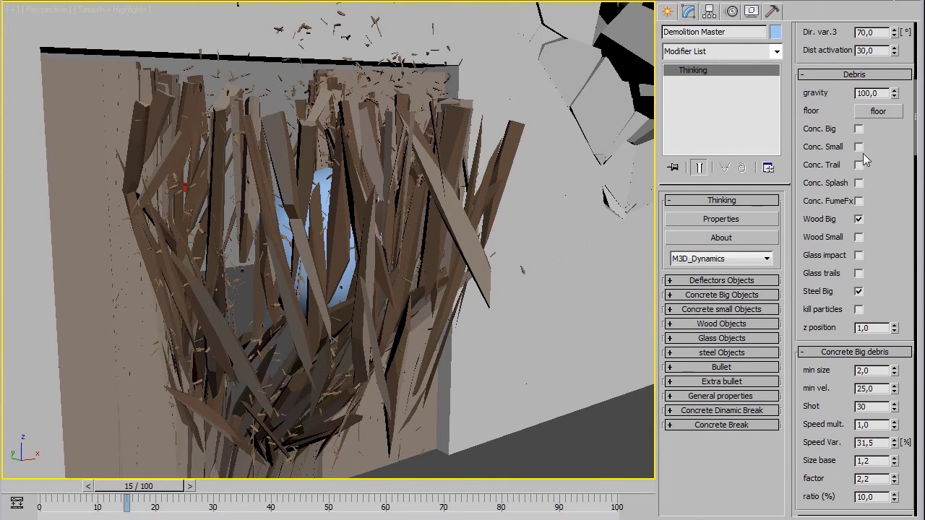
click(859, 238)
key(F4)
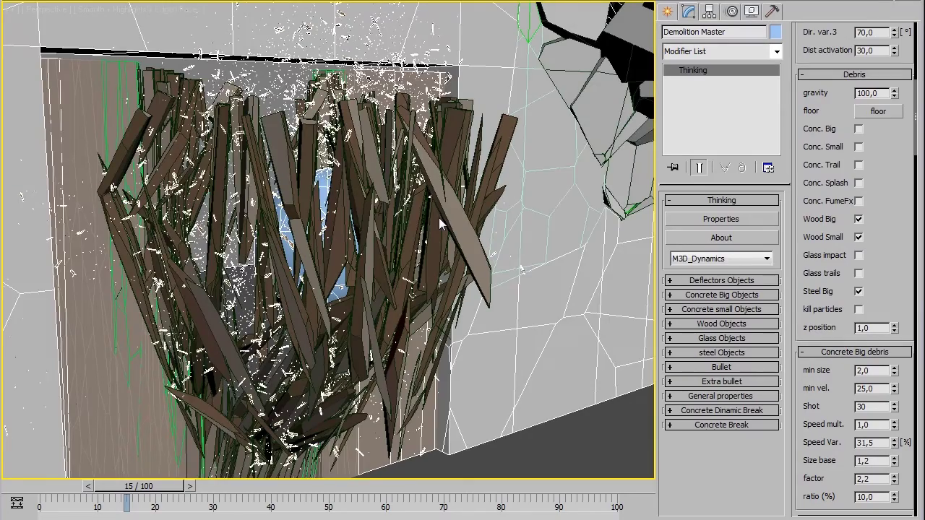
mouse_move(438, 223)
alt+middle_down()
mouse_move(452, 232)
mouse_move(449, 248)
alt+middle_up()
scroll(448, 248, down, 4)
click(858, 237)
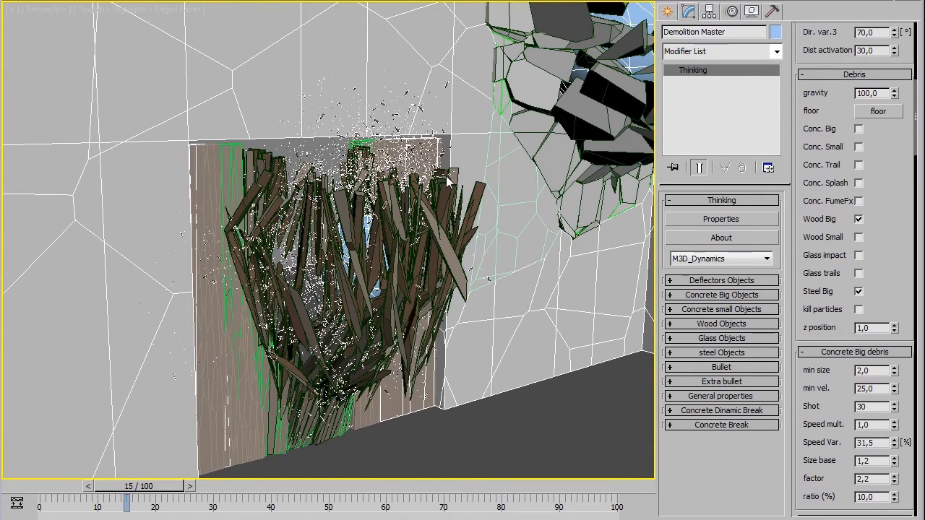
mouse_move(462, 129)
alt+middle_down()
mouse_move(486, 172)
mouse_move(466, 309)
mouse_move(515, 265)
mouse_move(347, 283)
alt+middle_up()
scroll(466, 309, down, 5)
scroll(467, 309, down, 5)
scroll(516, 266, up, 3)
scroll(515, 265, down, 3)
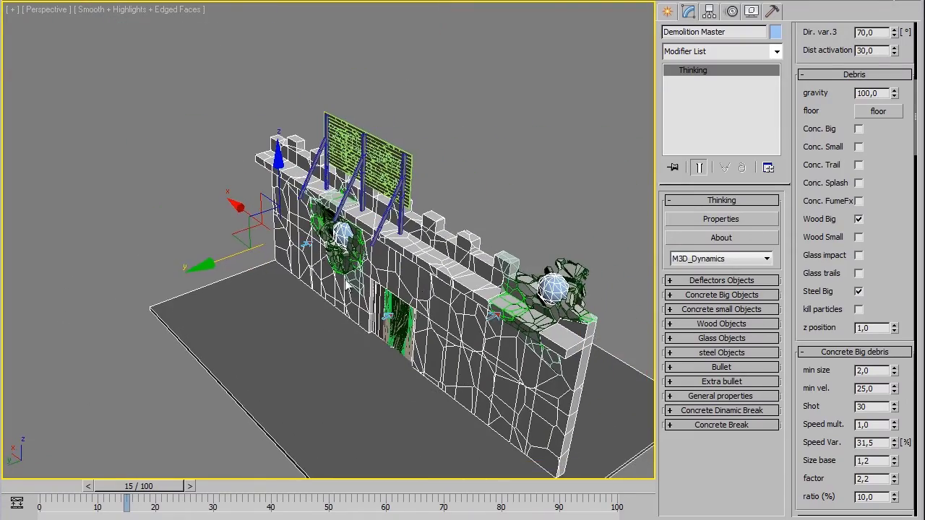
click(50, 487)
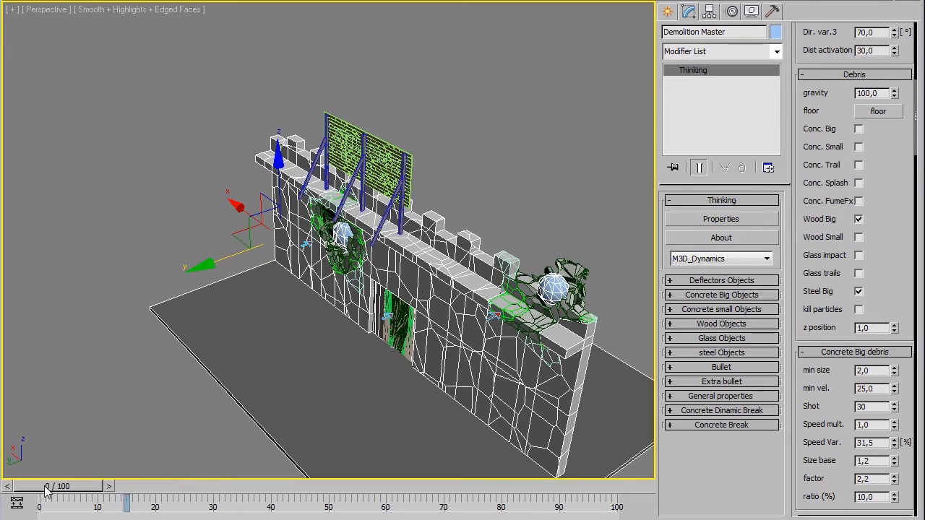
click(388, 320)
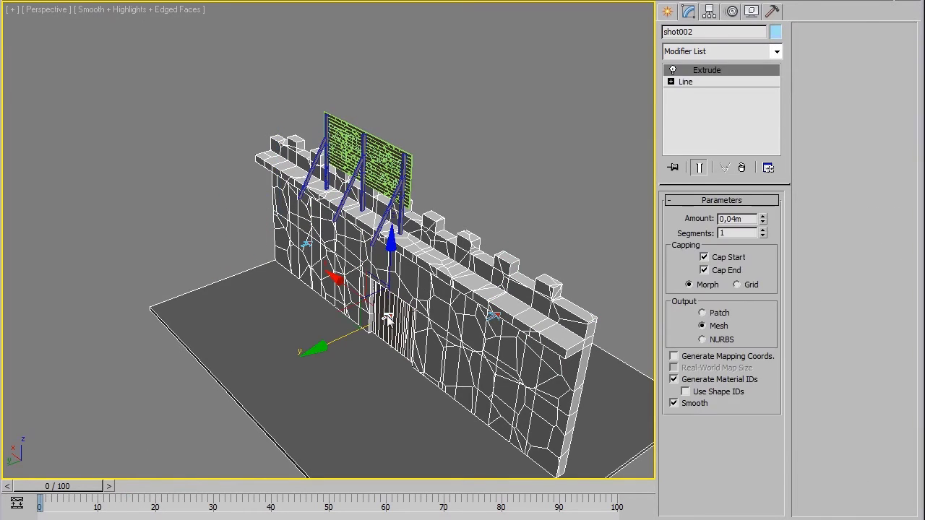
drag(368, 284, 337, 137)
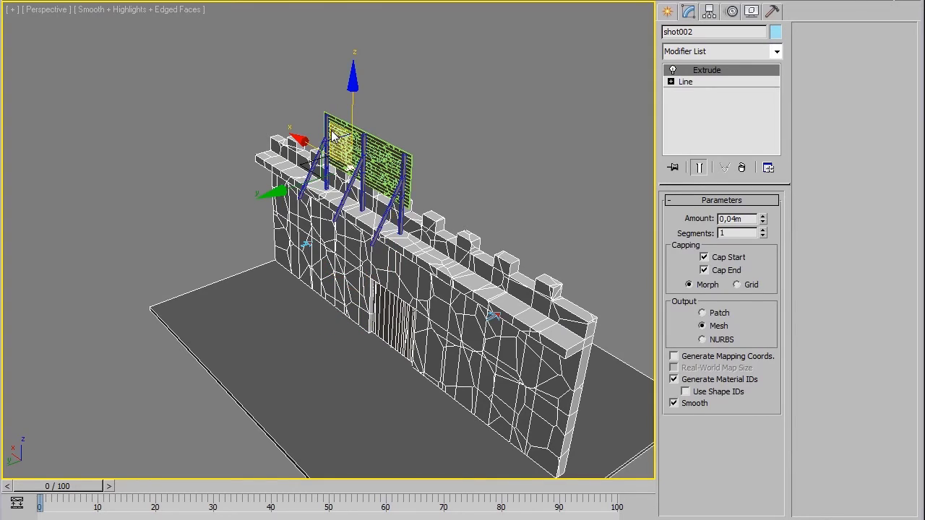
mouse_move(337, 138)
alt+middle_down()
mouse_move(375, 198)
mouse_move(228, 166)
alt+middle_up()
scroll(229, 166, up, 3)
scroll(311, 197, up, 4)
mouse_move(312, 197)
alt+middle_down()
mouse_move(324, 213)
mouse_move(362, 137)
alt+middle_up()
click(350, 122)
drag(374, 97, 374, 73)
alt+middle_drag(374, 72, 391, 101)
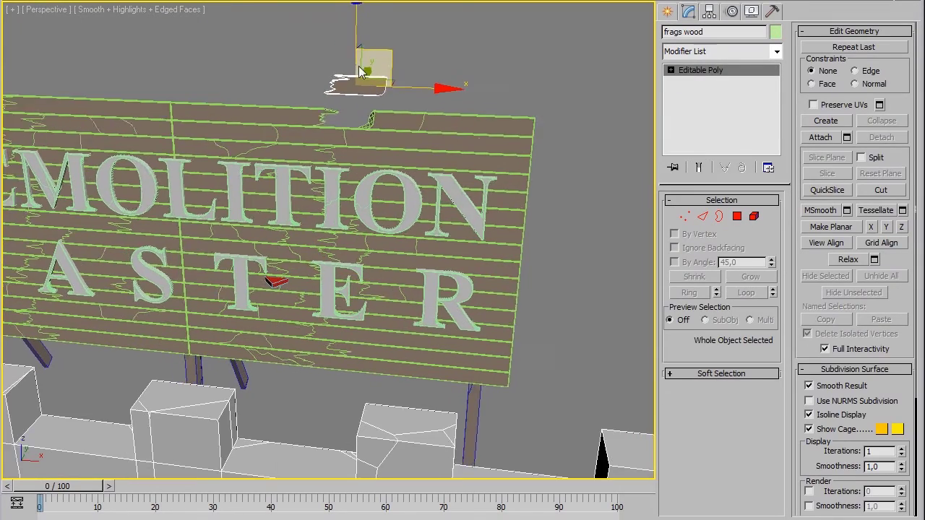
scroll(390, 217, up, 3)
scroll(390, 217, up, 2)
alt+middle_drag(390, 216, 391, 188)
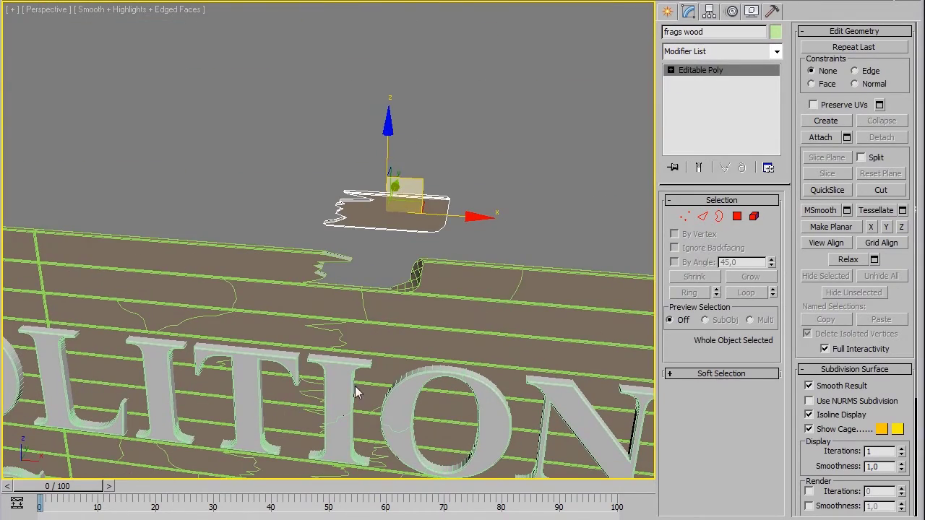
mouse_move(354, 386)
alt+middle_down()
mouse_move(365, 351)
mouse_move(444, 312)
mouse_move(475, 321)
mouse_move(408, 351)
mouse_move(304, 312)
mouse_move(328, 317)
alt+middle_up()
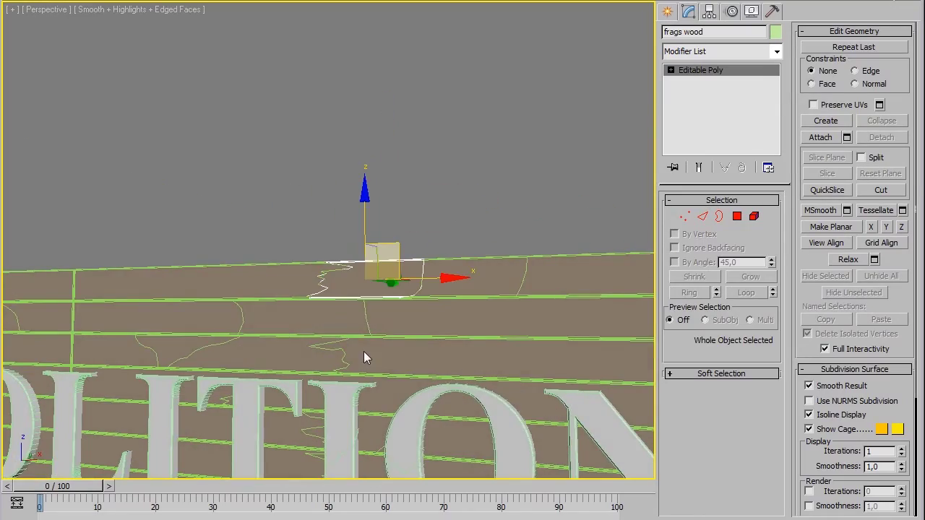
scroll(364, 351, down, 3)
scroll(374, 343, down, 2)
scroll(374, 343, down, 5)
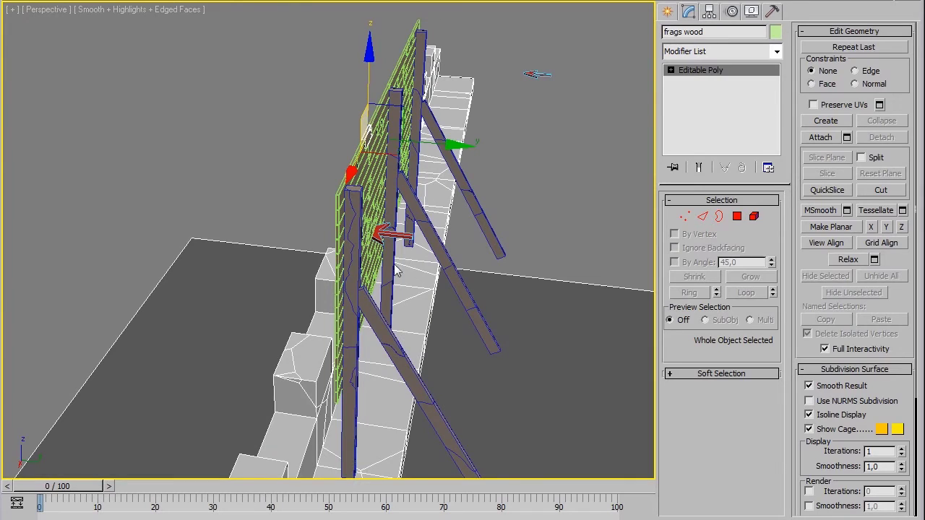
click(401, 240)
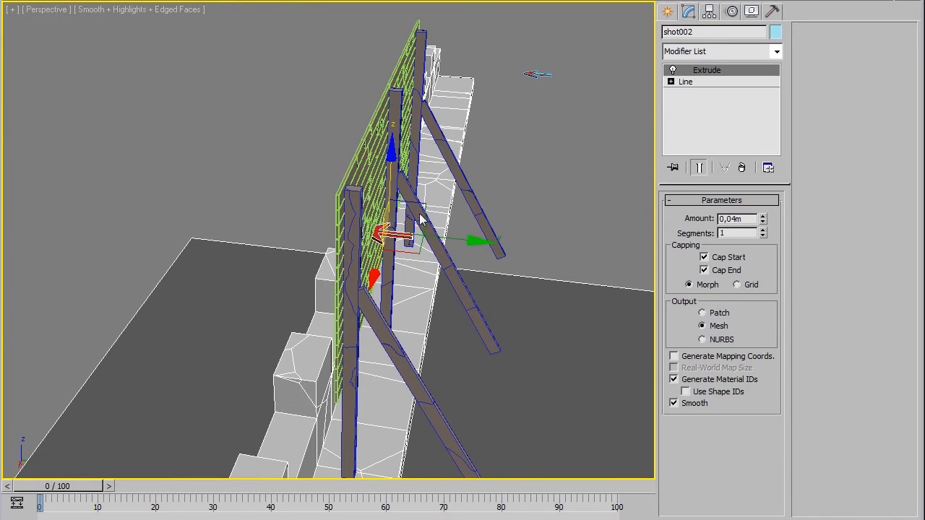
mouse_move(550, 164)
alt+middle_down()
mouse_move(359, 279)
mouse_move(385, 288)
alt+middle_up()
- Add all frags wood billboard pieces to Demolition Master's steel objects list
click(385, 288)
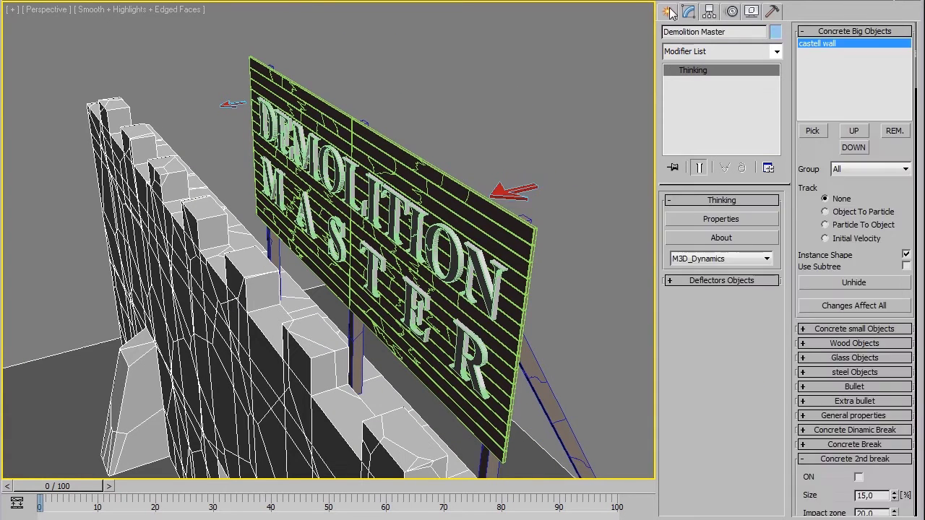
click(852, 371)
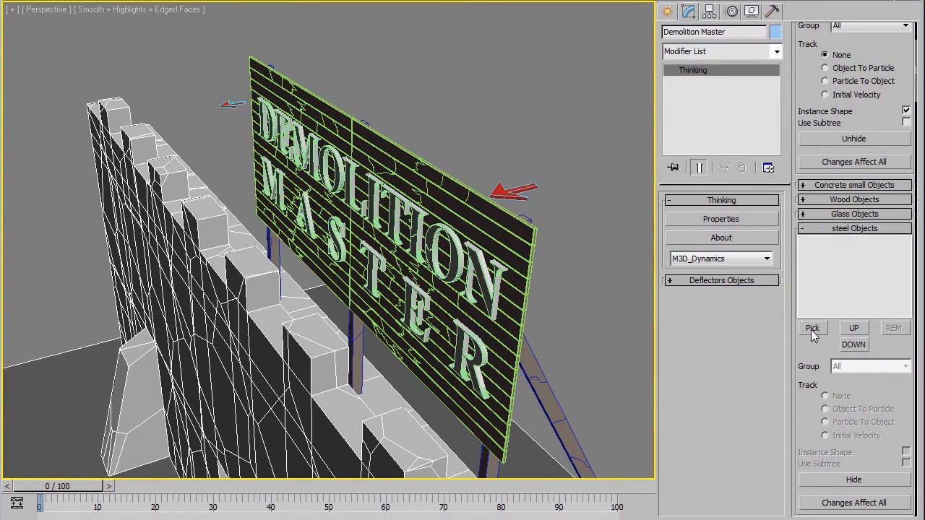
click(812, 330)
text(h)
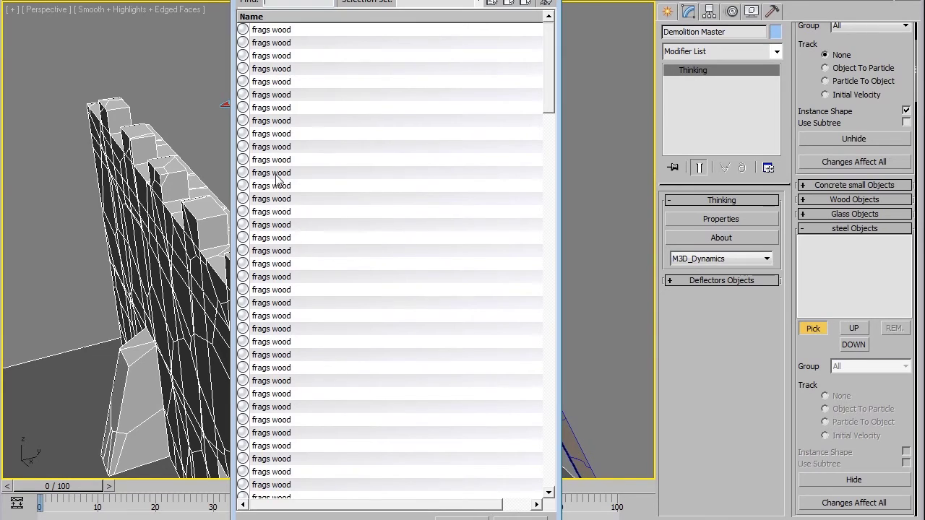
text(n)
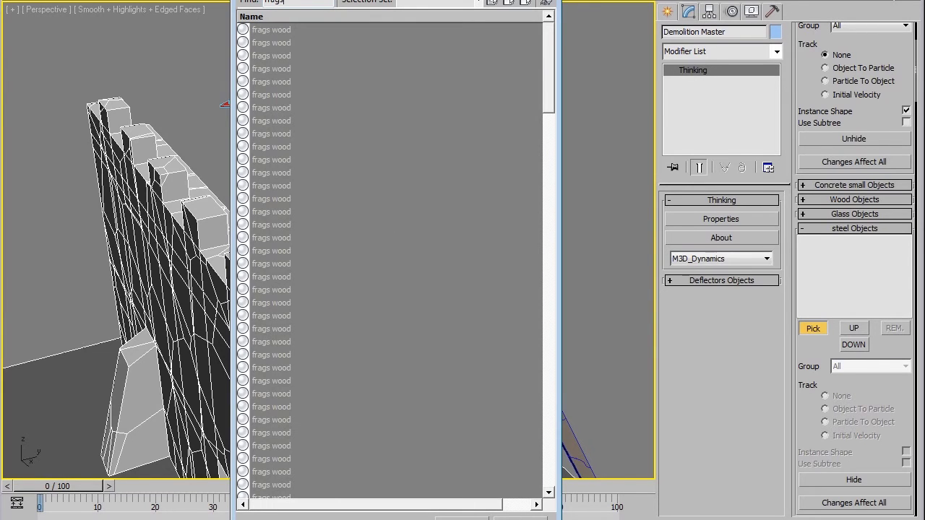
click(463, 518)
- Enable Changes Affect All for the steel objects and hide the original billboard pieces
click(817, 278)
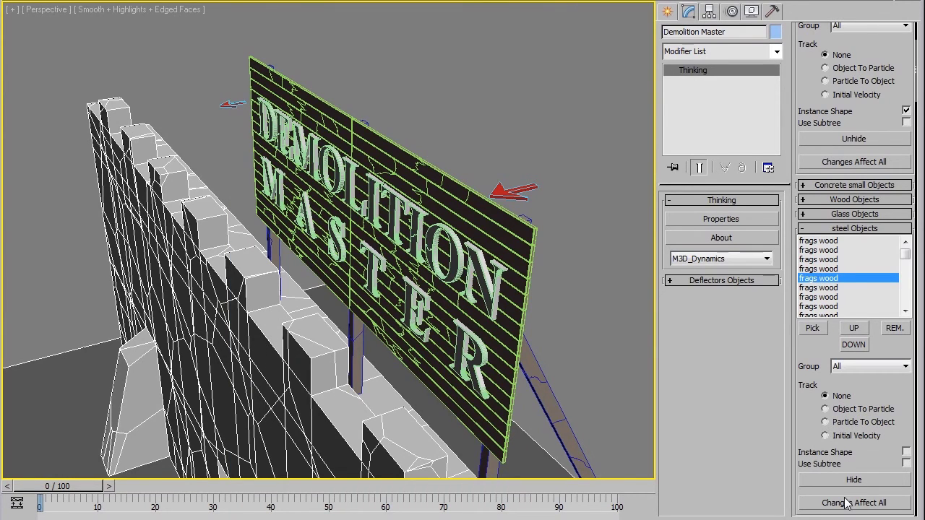
scroll(889, 463, down, 3)
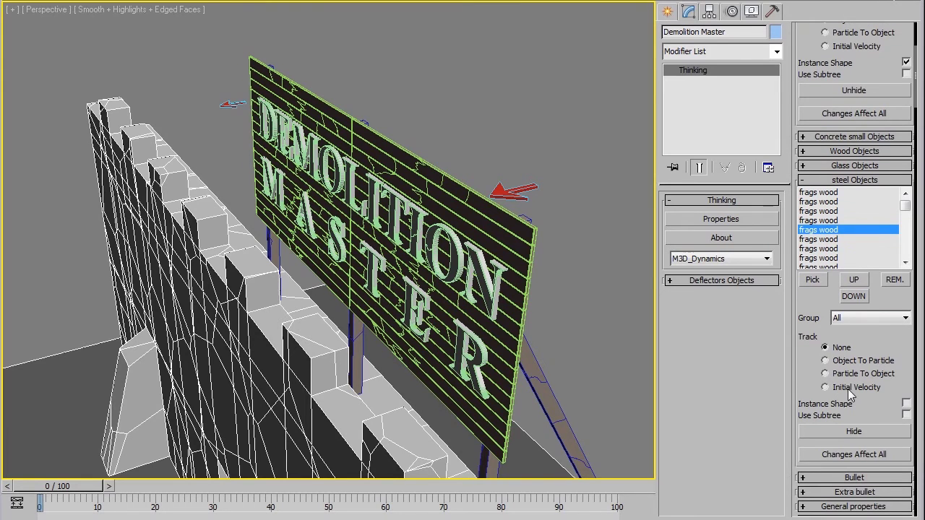
click(886, 453)
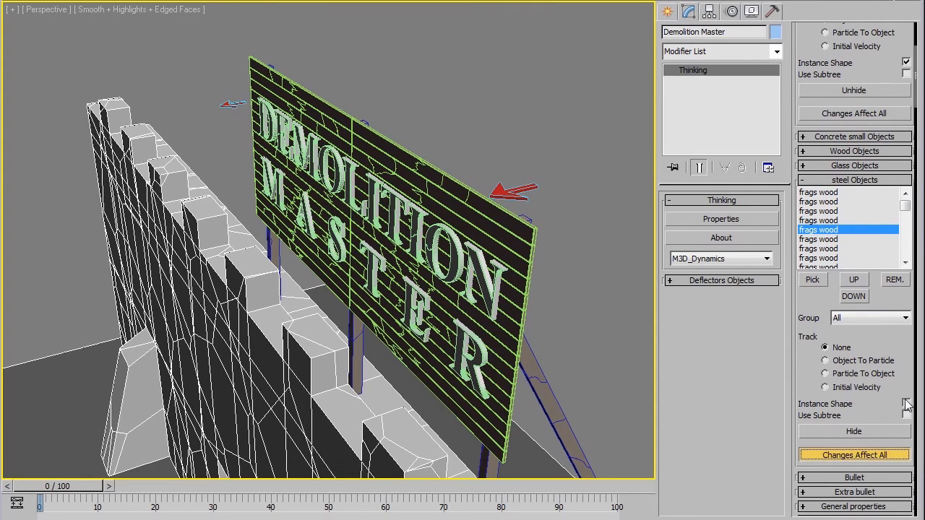
click(865, 431)
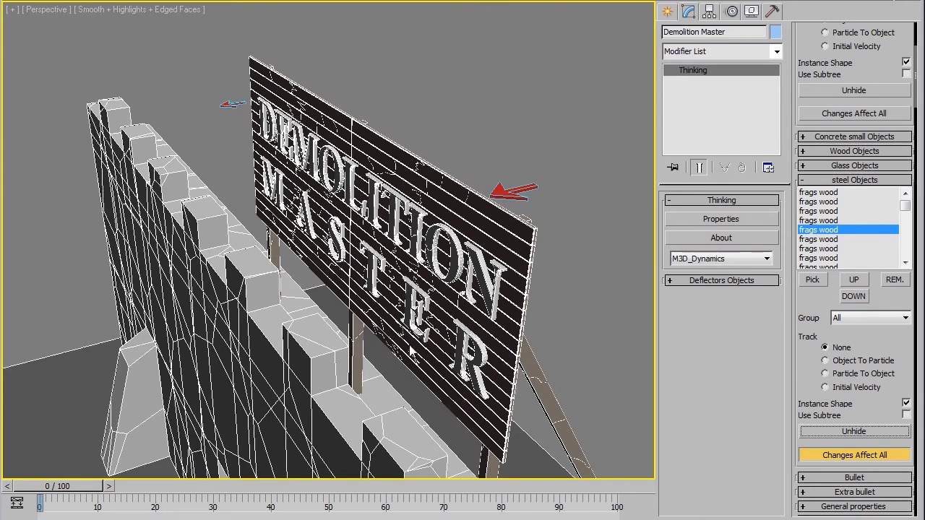
alt+middle_drag(304, 188, 192, 339)
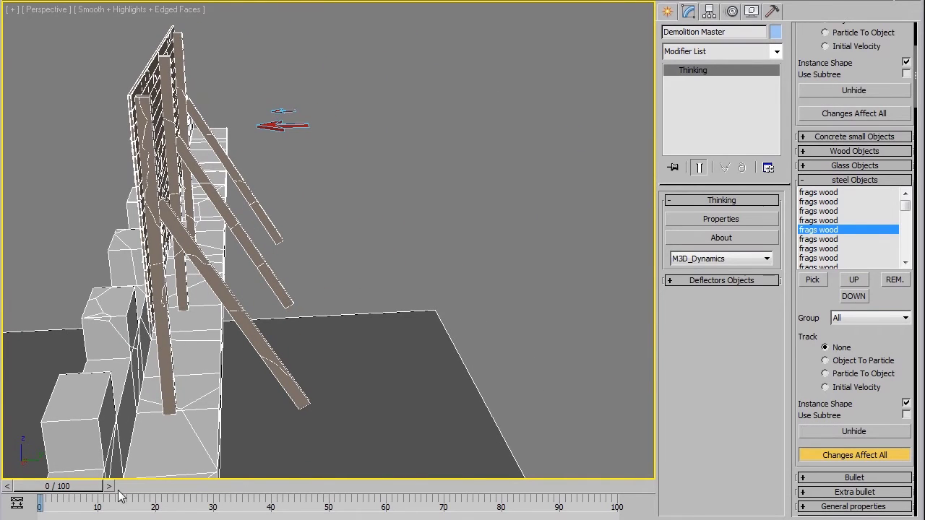
- Scrub to frame 13, turn off Changes Affect All, and show the Concrete Dinamic Break parameters
drag(83, 490, 133, 480)
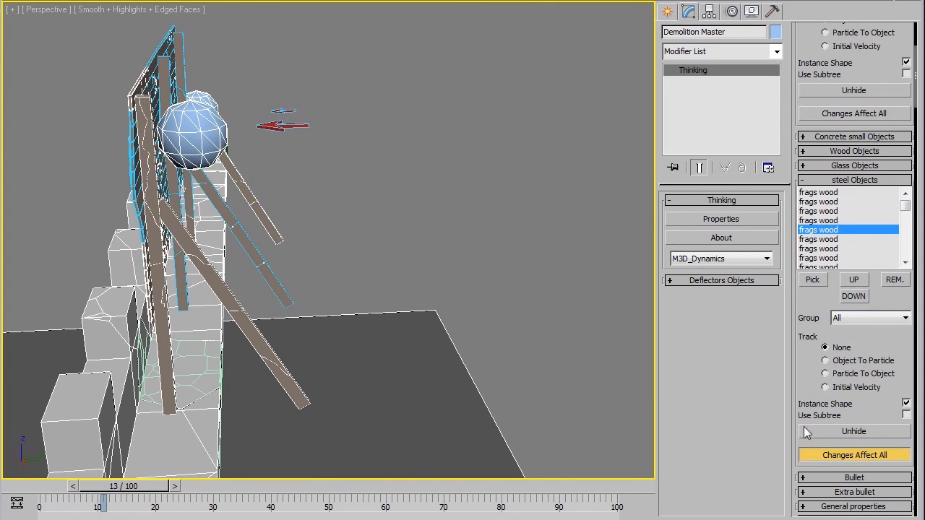
click(850, 456)
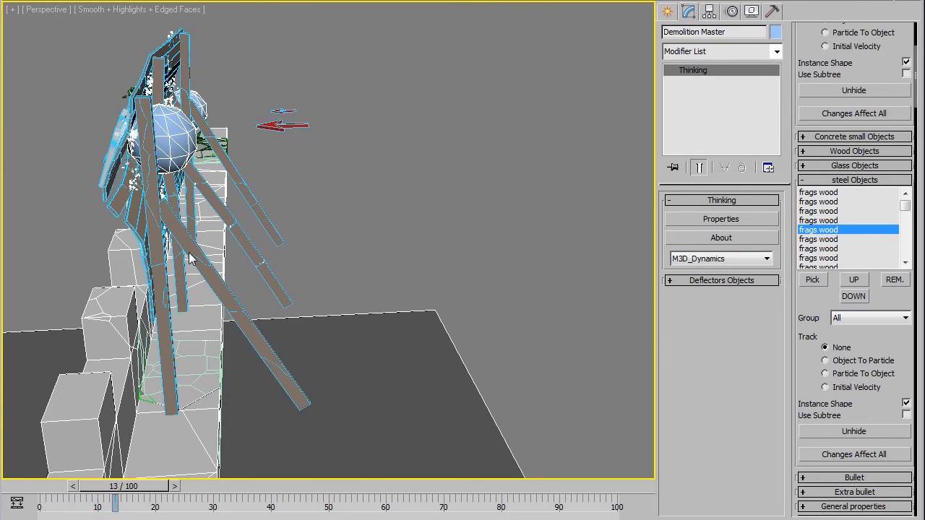
mouse_move(173, 256)
alt+middle_down()
mouse_move(165, 253)
mouse_move(336, 248)
alt+middle_up()
scroll(916, 78, up, 5)
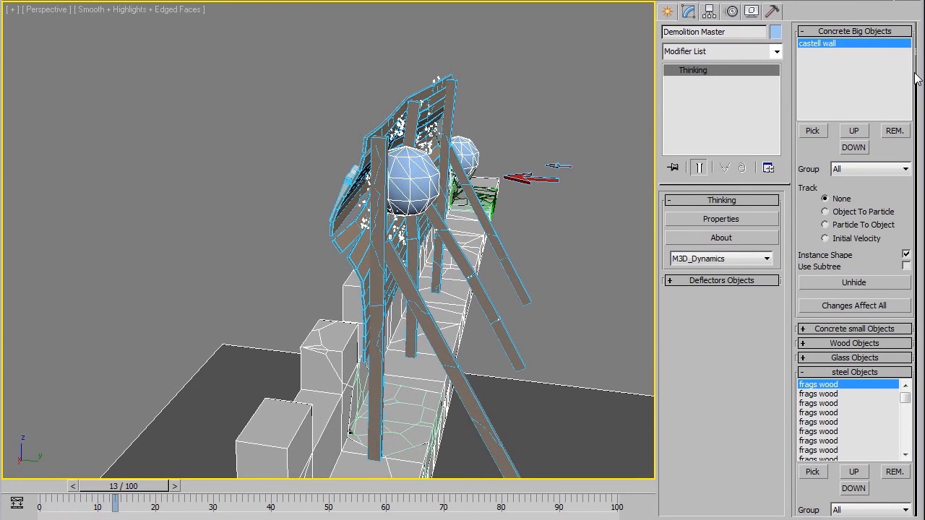
drag(917, 78, 916, 151)
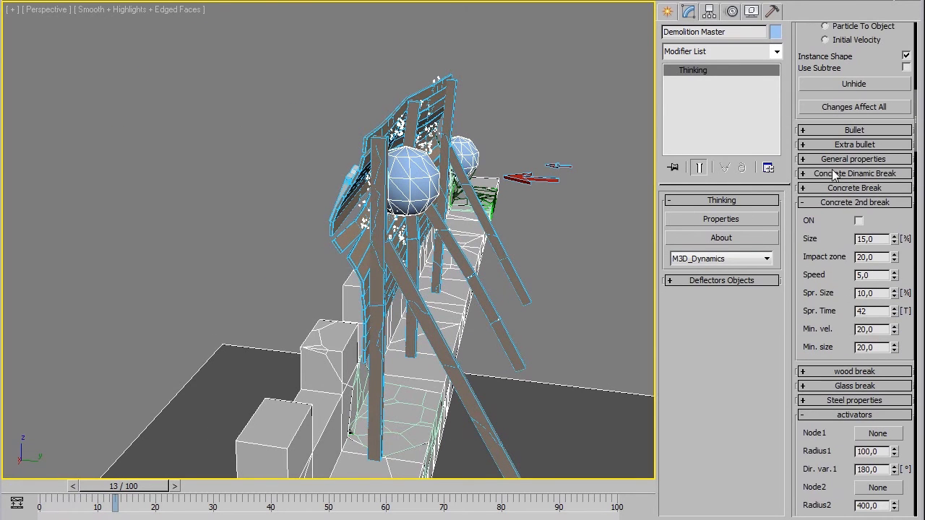
click(841, 174)
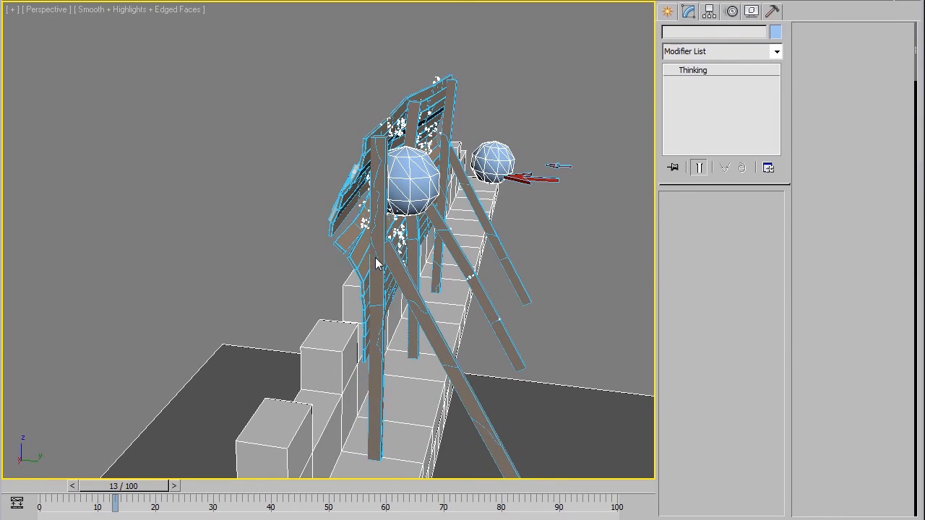
- Orbit to face the wall and sign, advance a few frames, and hide edged faces
mouse_move(397, 252)
alt+middle_down()
mouse_move(433, 266)
mouse_move(590, 231)
alt+middle_up()
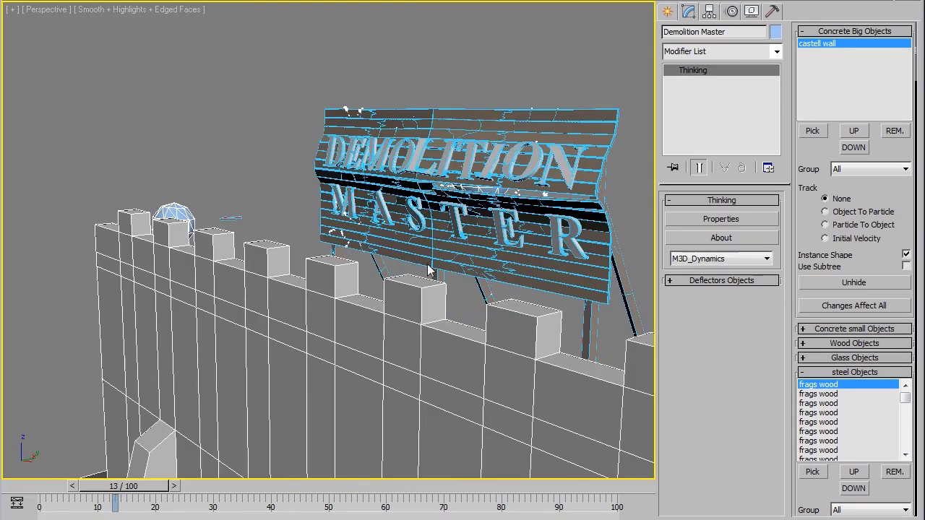
alt+middle_drag(428, 270, 496, 253)
click(177, 487)
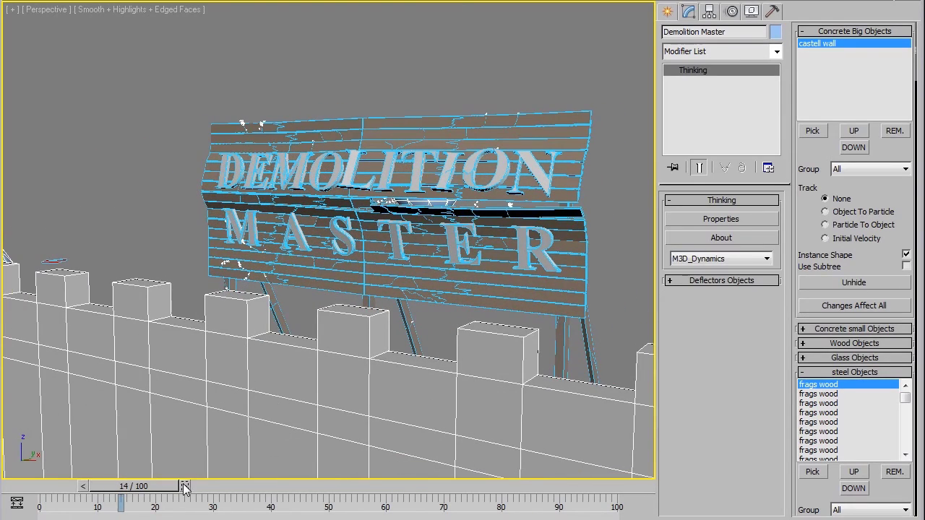
click(184, 489)
click(191, 488)
key(F4)
- Step frame by frame through the billboard shattering up to frame 35
click(201, 489)
click(206, 489)
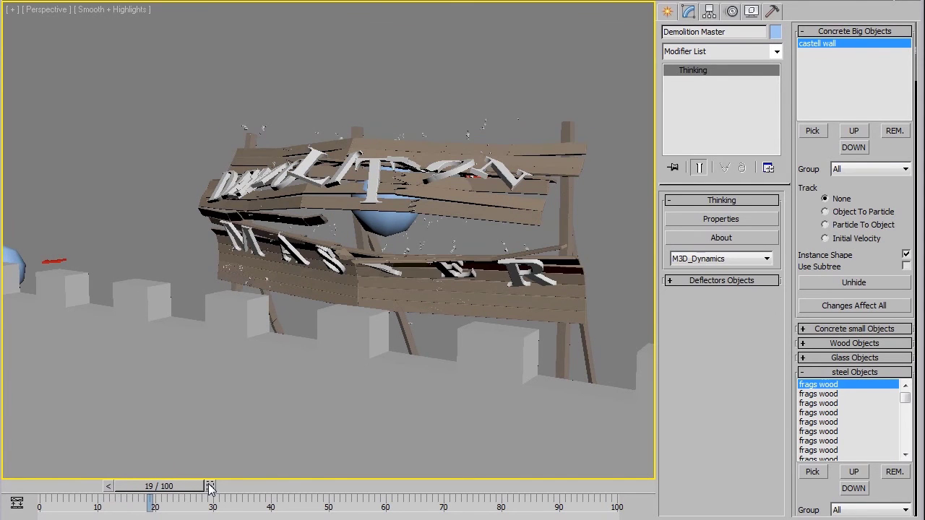
click(210, 489)
click(221, 489)
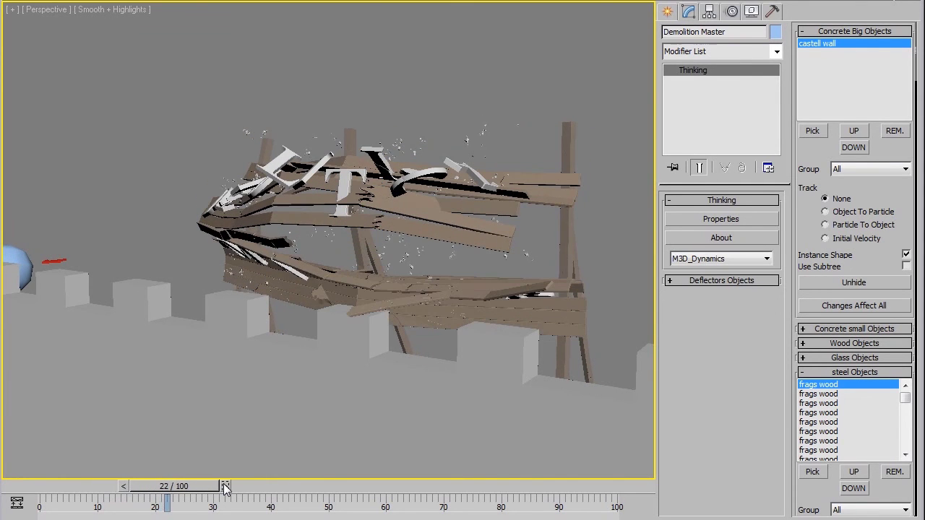
click(225, 488)
click(236, 488)
click(241, 488)
click(252, 488)
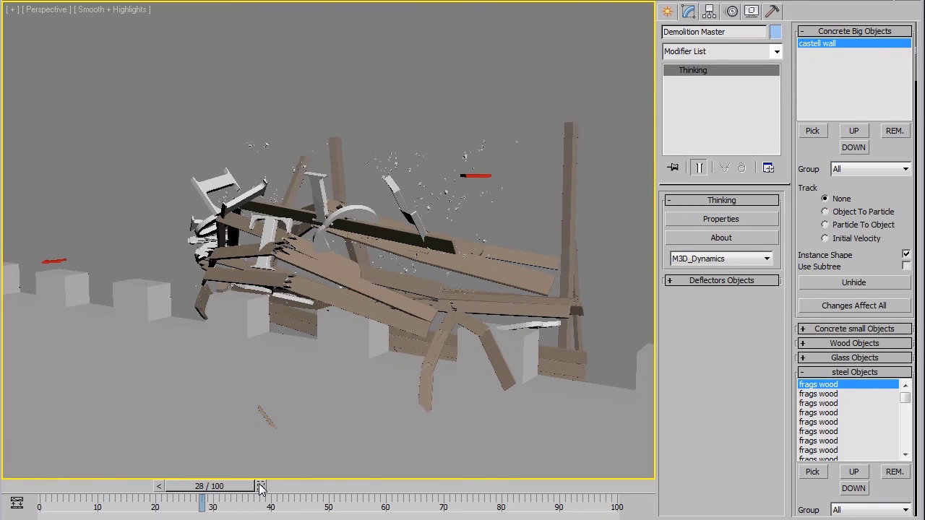
click(261, 488)
click(271, 488)
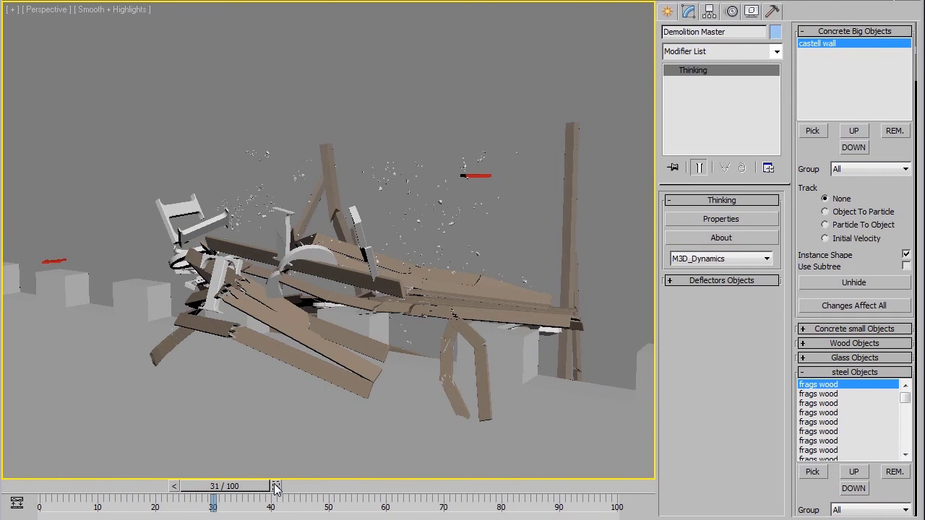
click(276, 489)
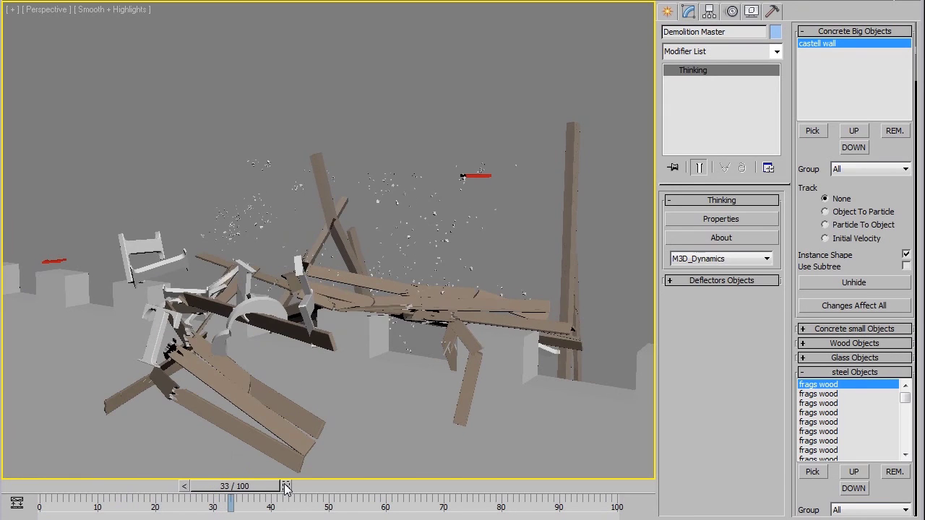
click(287, 488)
mouse_move(348, 402)
alt+middle_down()
mouse_move(346, 335)
mouse_move(175, 459)
alt+middle_up()
- Scrub the time slider back to the start so the billboard stands whole again
mouse_move(244, 486)
mouse_down()
mouse_move(66, 490)
mouse_move(83, 486)
mouse_up()
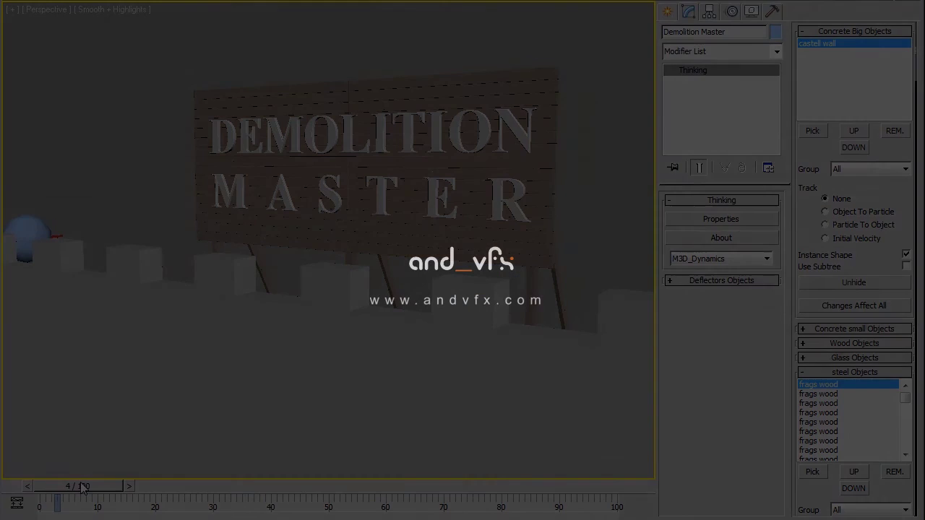